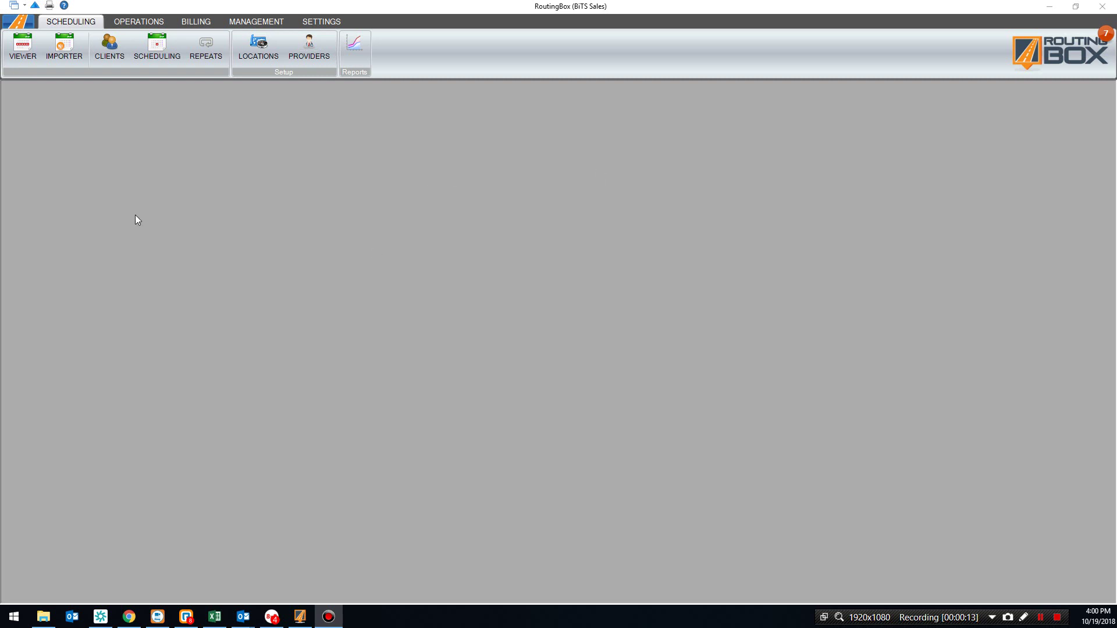
Open the Run Builder in the Runs window and maximize the window
{"action": "left_click", "coordinate": [137, 23]}
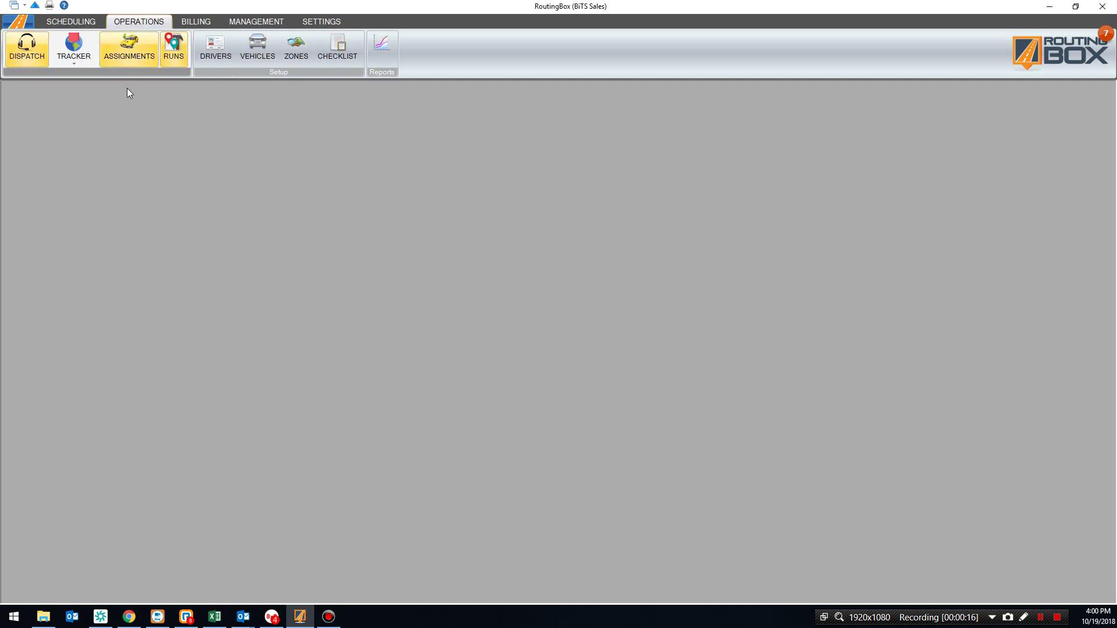
{"action": "left_click", "coordinate": [176, 58]}
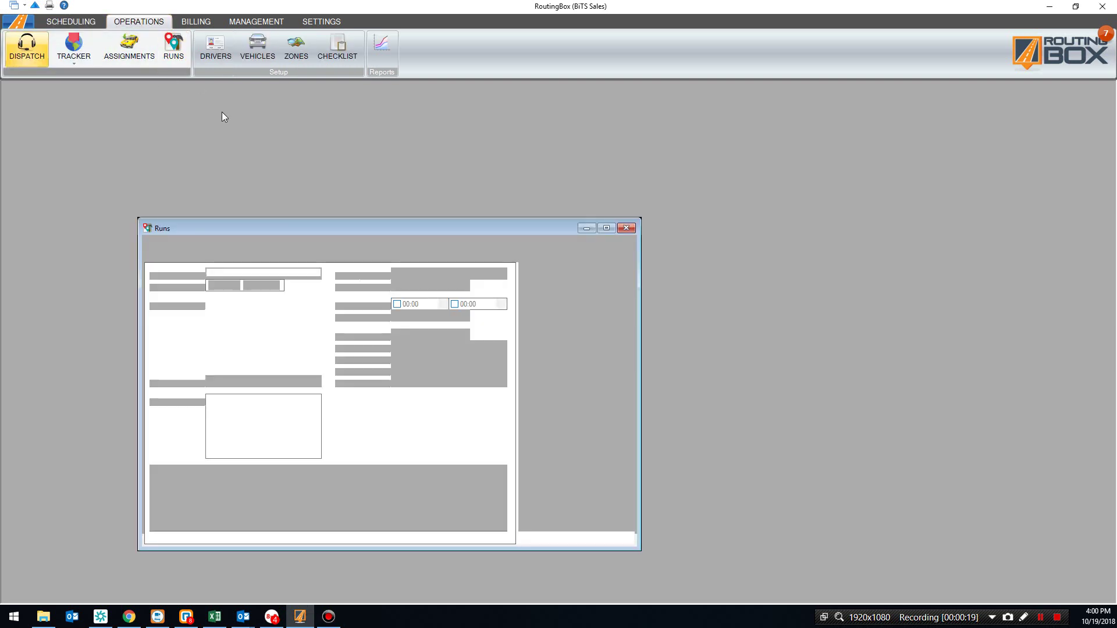
{"action": "left_click_drag", "start_coordinate": [270, 190], "coordinate": [267, 166]}
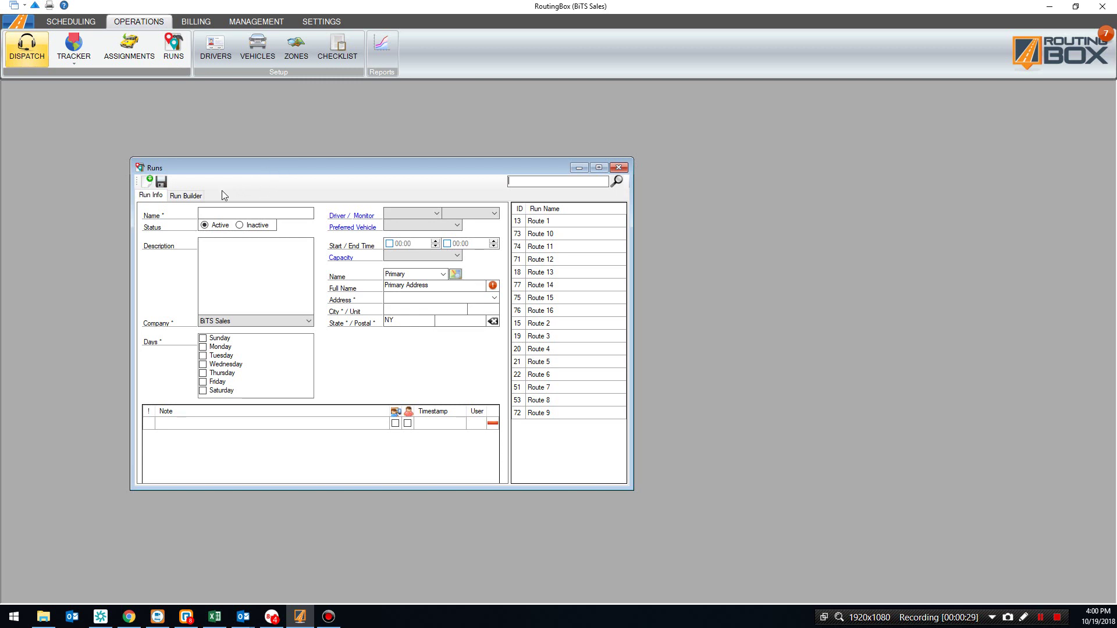
{"action": "left_click", "coordinate": [186, 197]}
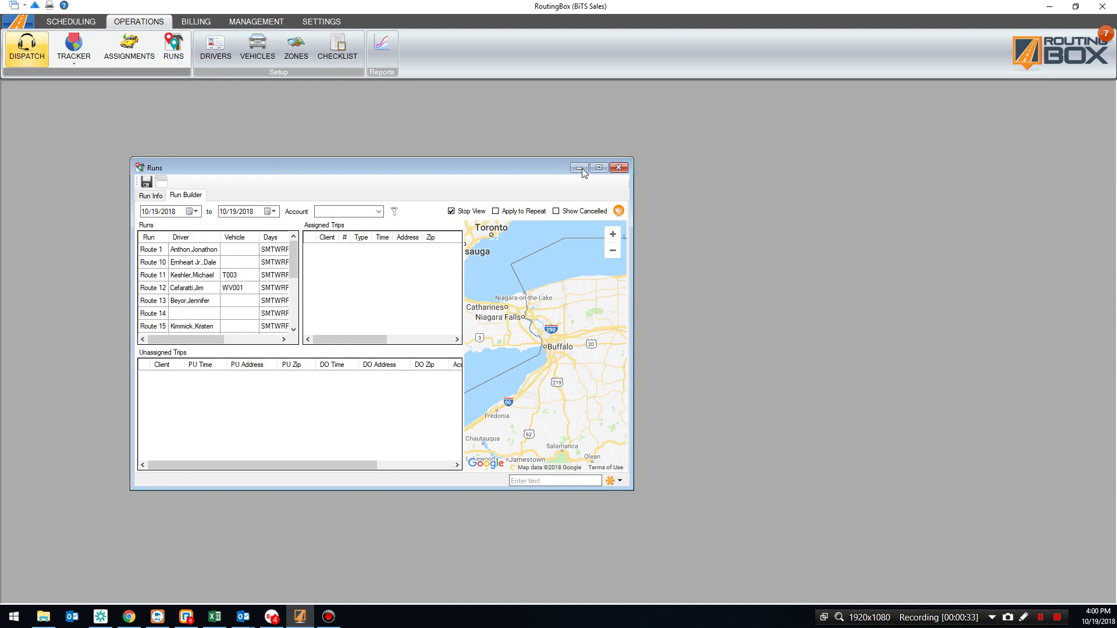
{"action": "left_click", "coordinate": [600, 169]}
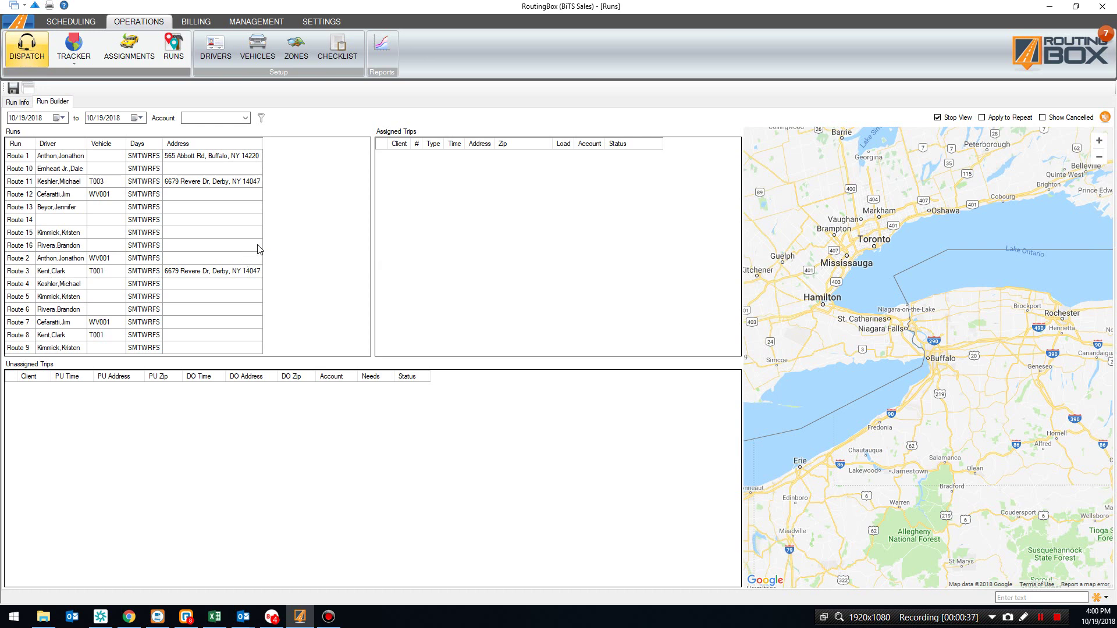
Display Route 1 on the map and assign the unassigned 13:01 pickup from Orchard Park to it
{"action": "left_click", "coordinate": [183, 159]}
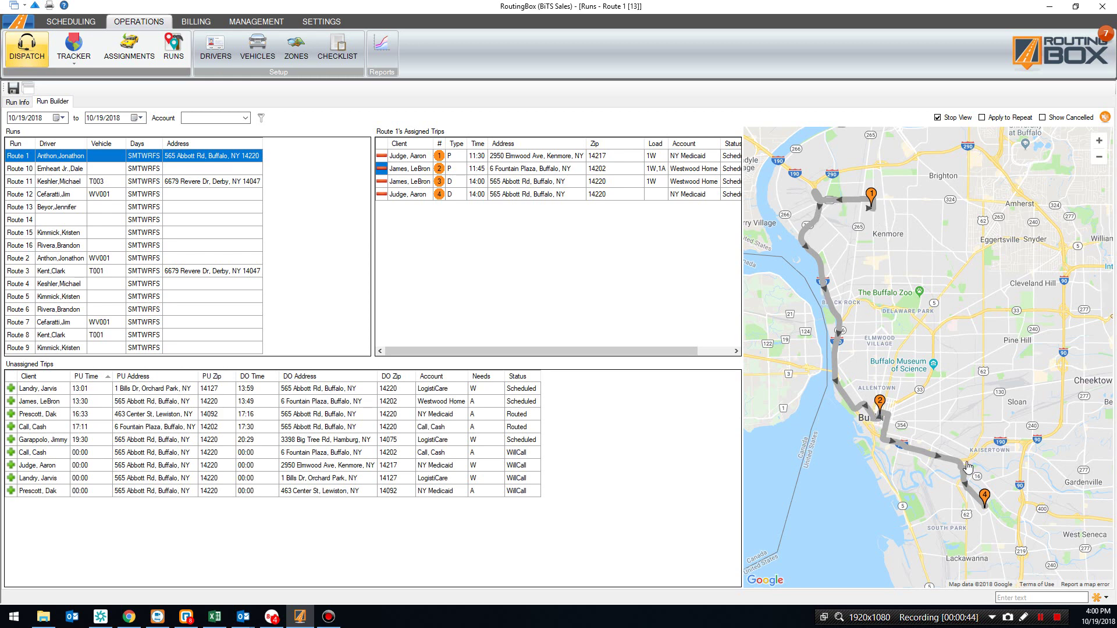
{"action": "left_click_drag", "start_coordinate": [1012, 483], "coordinate": [988, 455]}
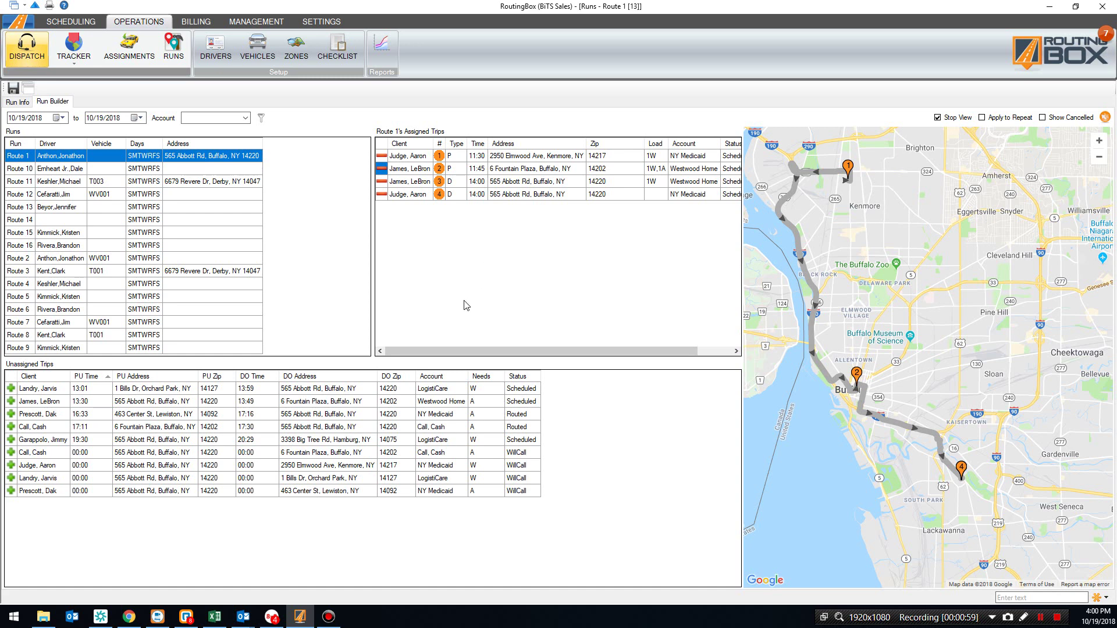
{"action": "left_click", "coordinate": [184, 390]}
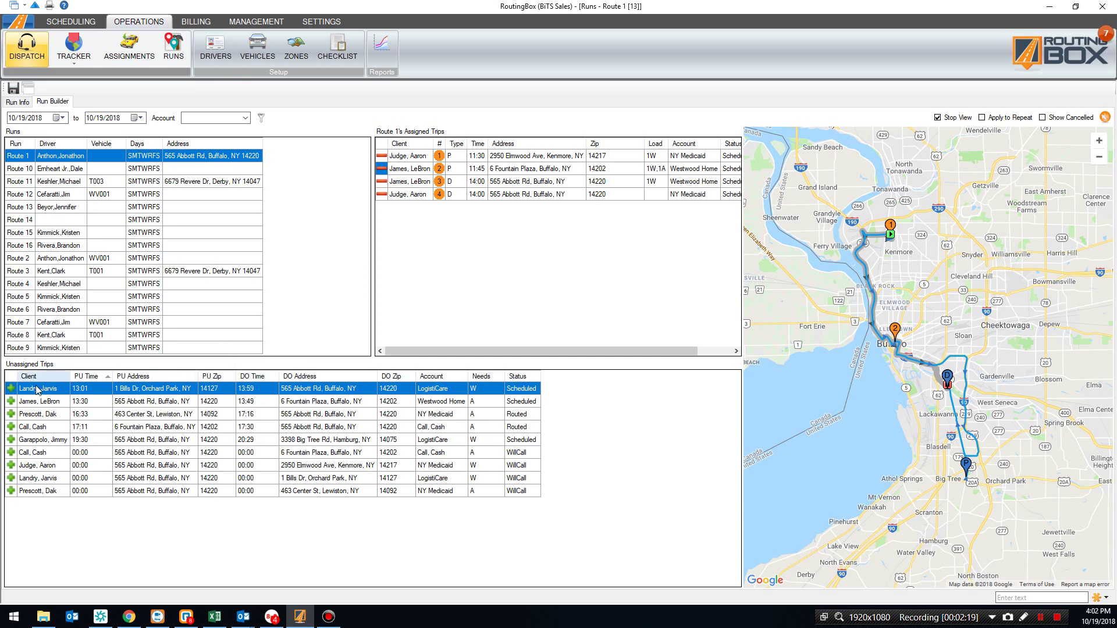
{"action": "left_click_drag", "start_coordinate": [8, 391], "coordinate": [394, 187]}
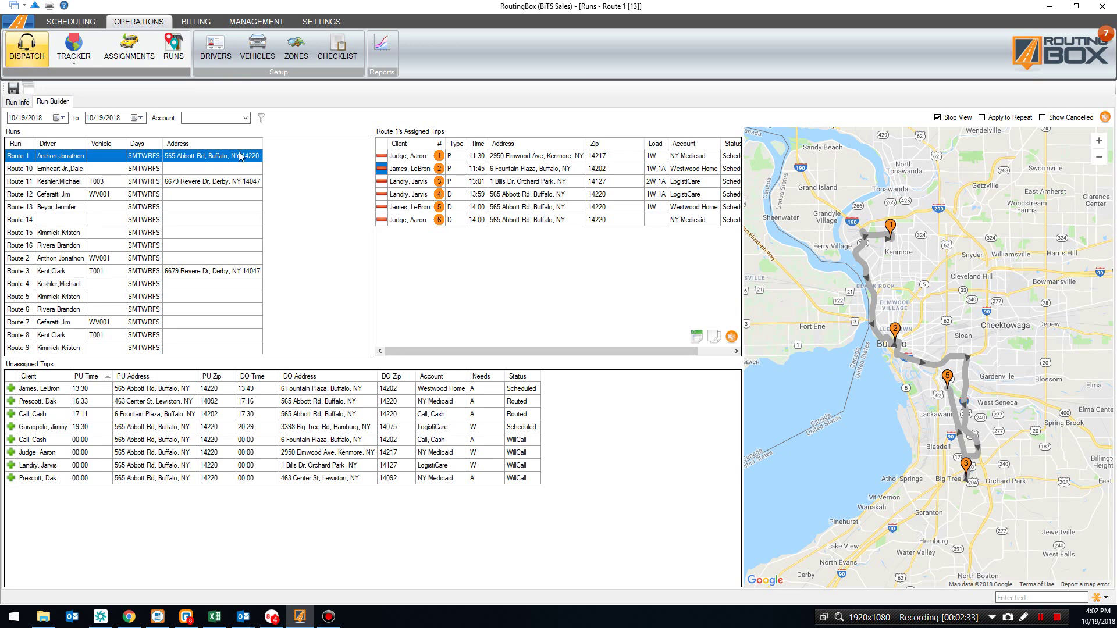
Switch to Route 10 without saving the Route 1 changes and look through the unassigned trips
{"action": "left_click", "coordinate": [197, 170]}
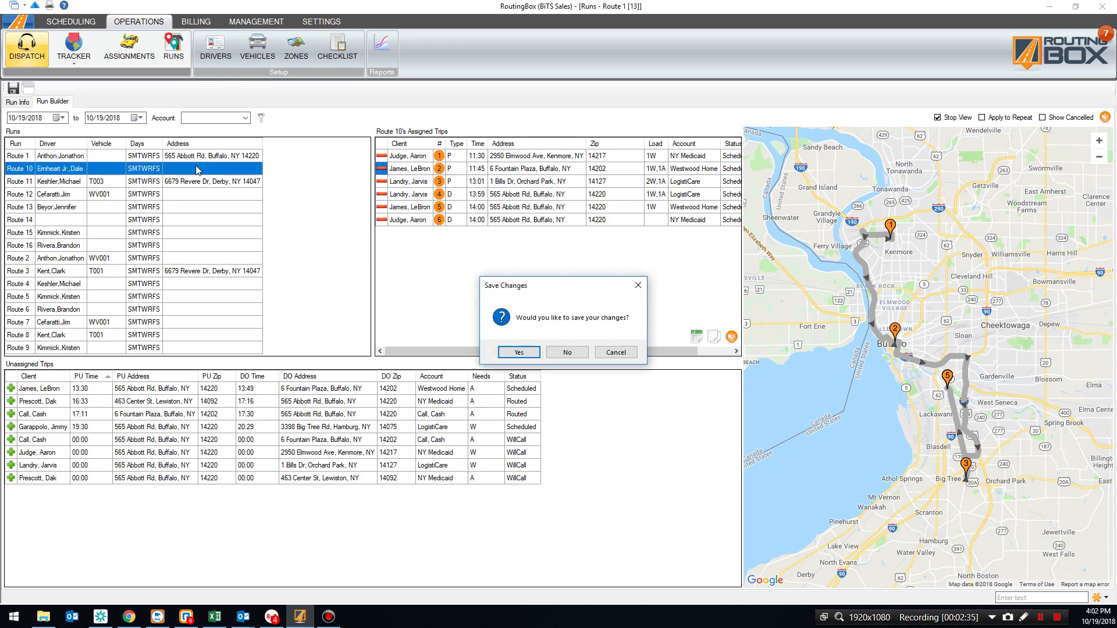
{"action": "left_click", "coordinate": [580, 353]}
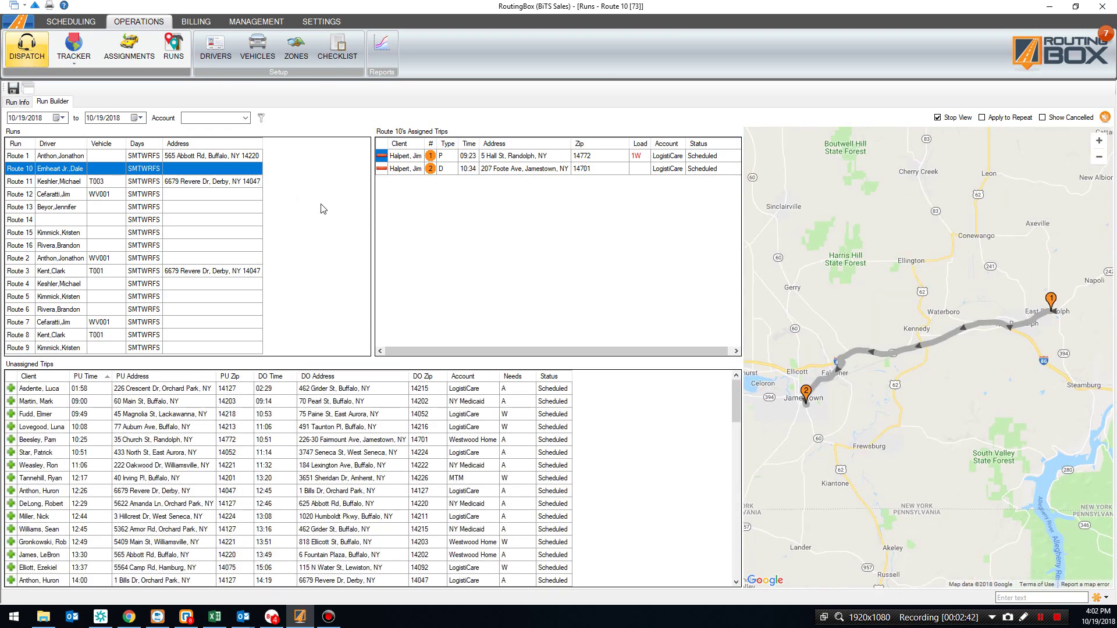
{"action": "scroll", "coordinate": [337, 476], "scroll_direction": "down", "scroll_amount": 10}
{"action": "scroll", "coordinate": [338, 475], "scroll_direction": "up", "scroll_amount": 3}
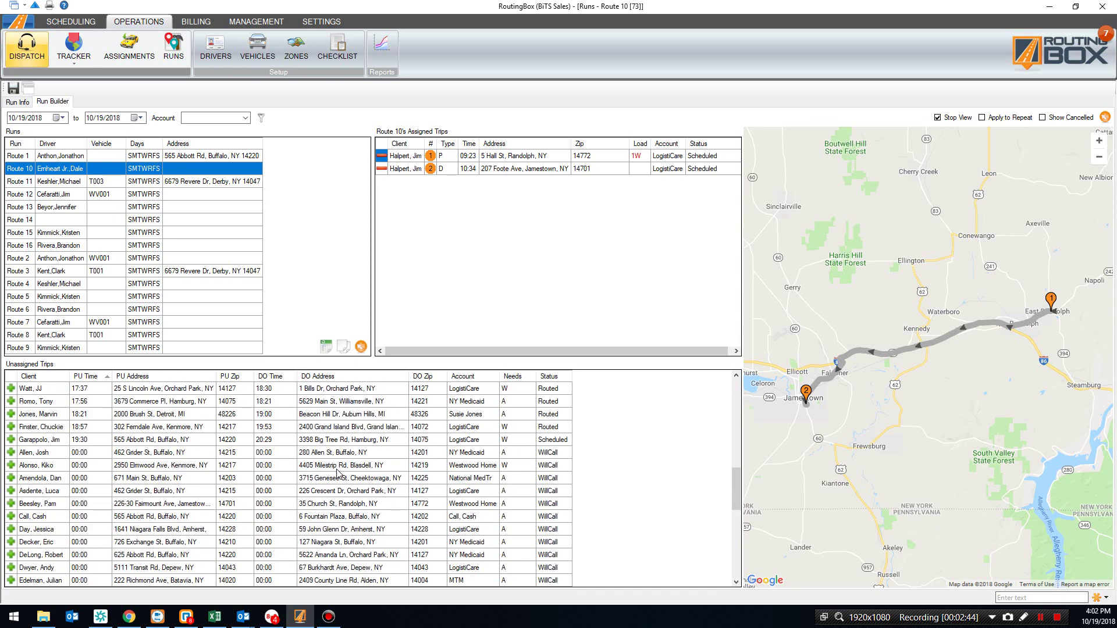
{"action": "scroll", "coordinate": [338, 458], "scroll_direction": "up", "scroll_amount": 7}
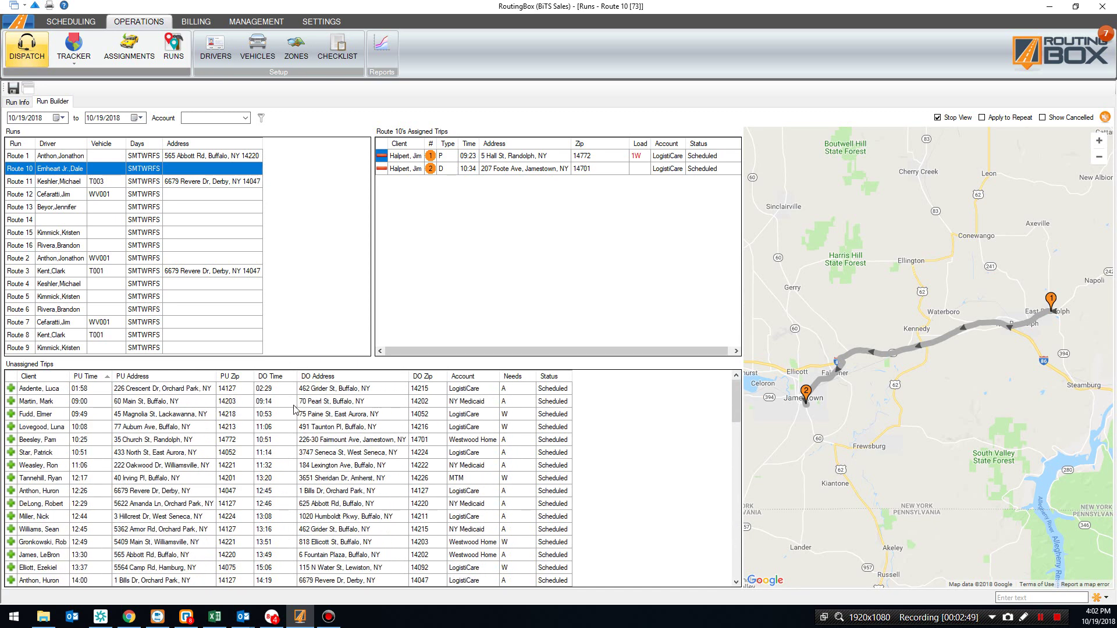
Filter the unassigned trips to Ambulette mode and the Chautauqua zone
{"action": "left_click", "coordinate": [261, 119]}
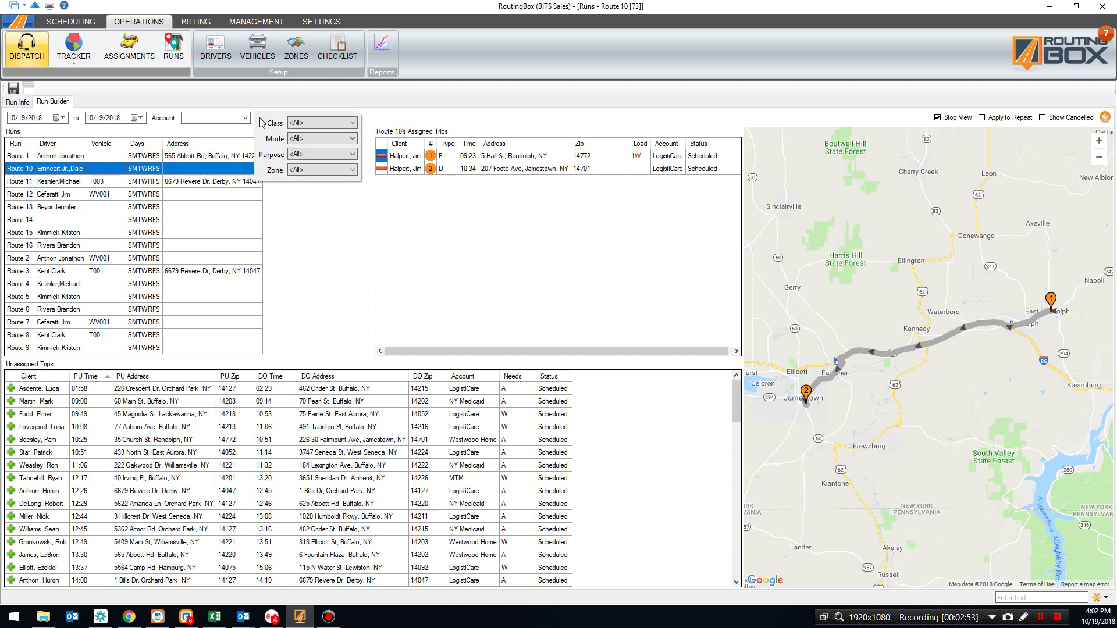
{"action": "left_click", "coordinate": [304, 143]}
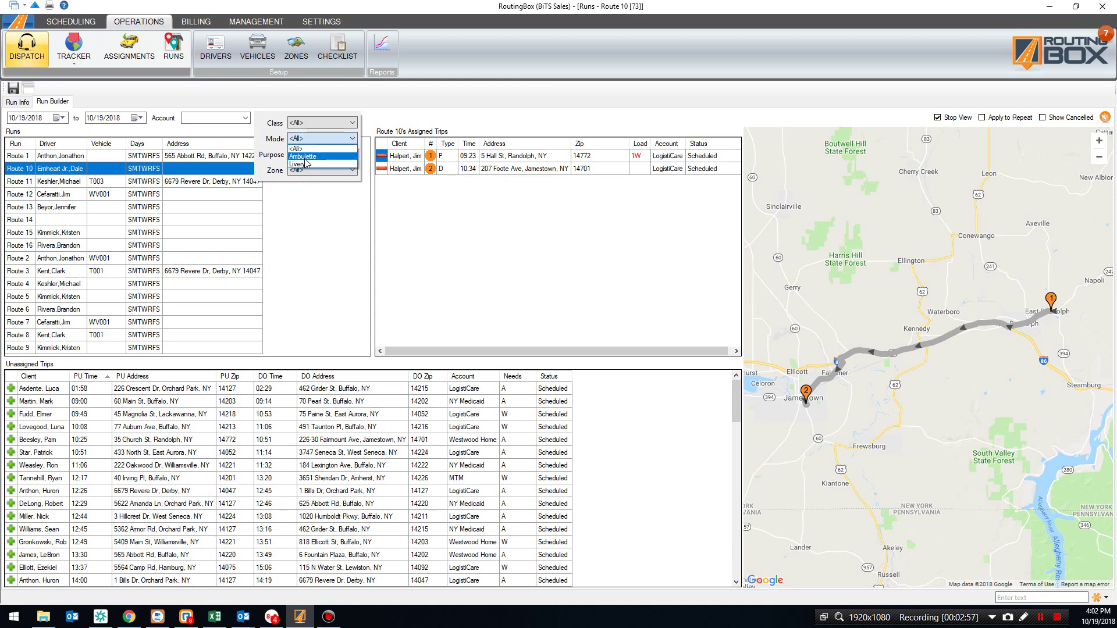
{"action": "left_click", "coordinate": [305, 165]}
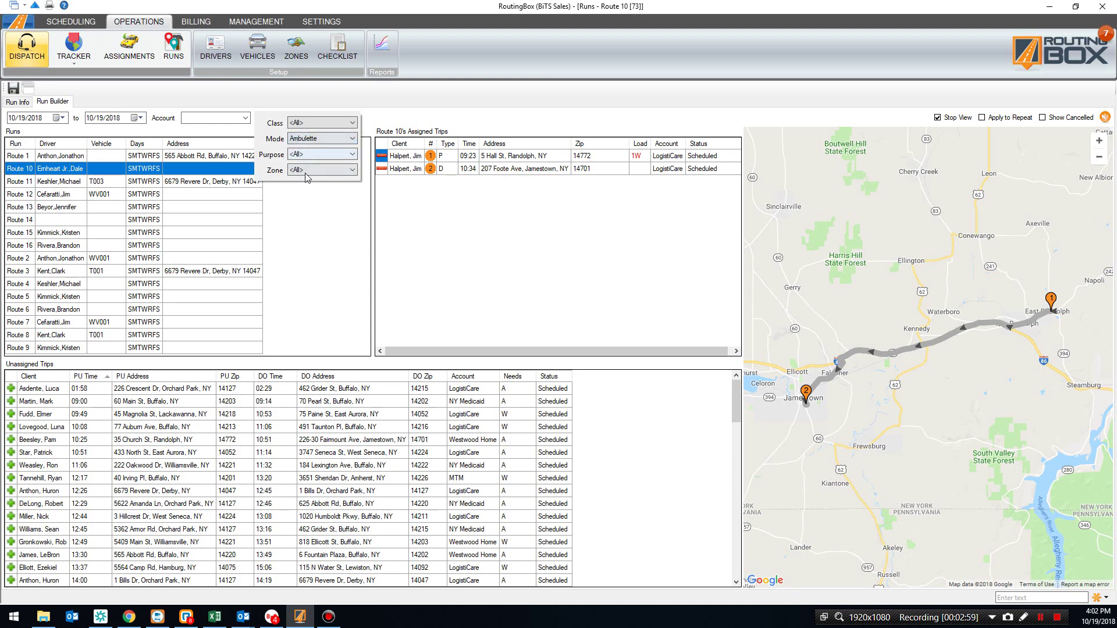
{"action": "left_click", "coordinate": [308, 174]}
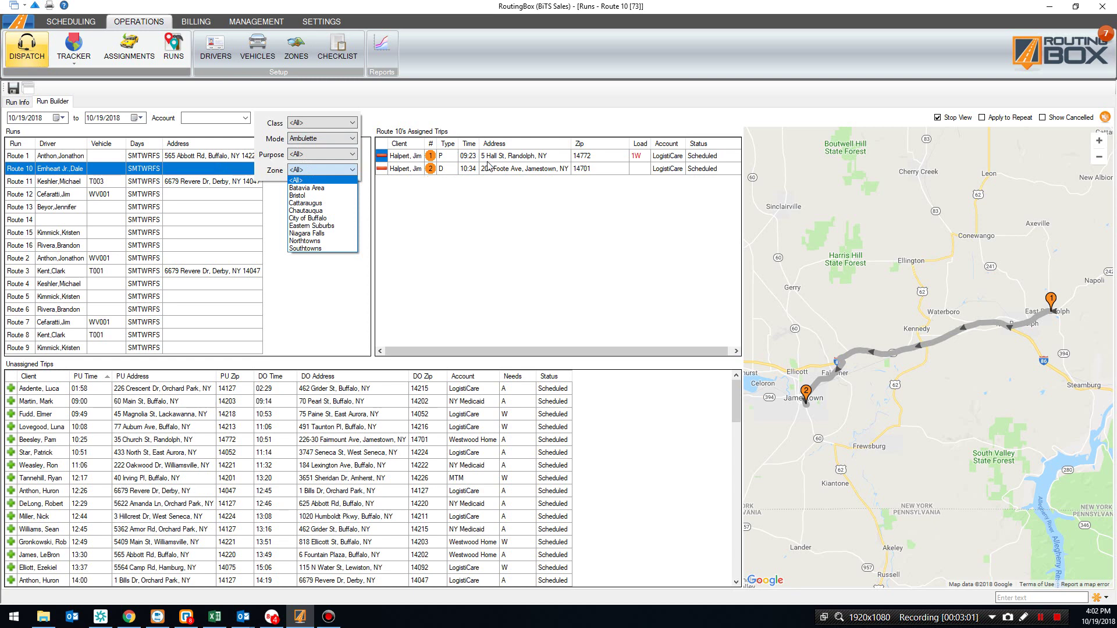
{"action": "left_click", "coordinate": [309, 211]}
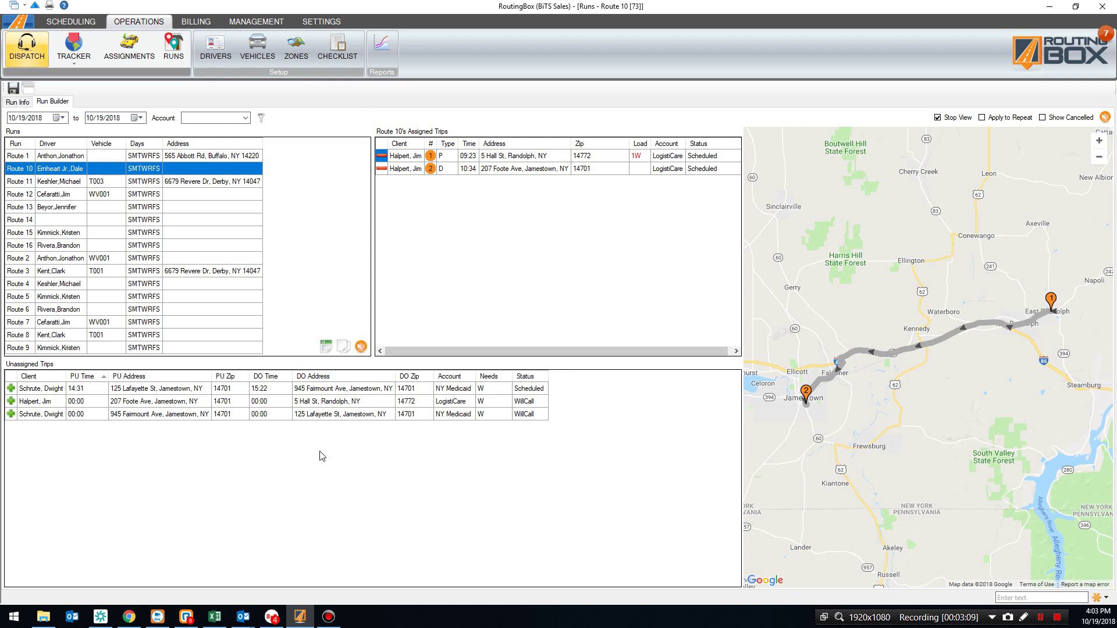
Preview each of the filtered unassigned trips on the map against Route 10
{"action": "left_click", "coordinate": [324, 406]}
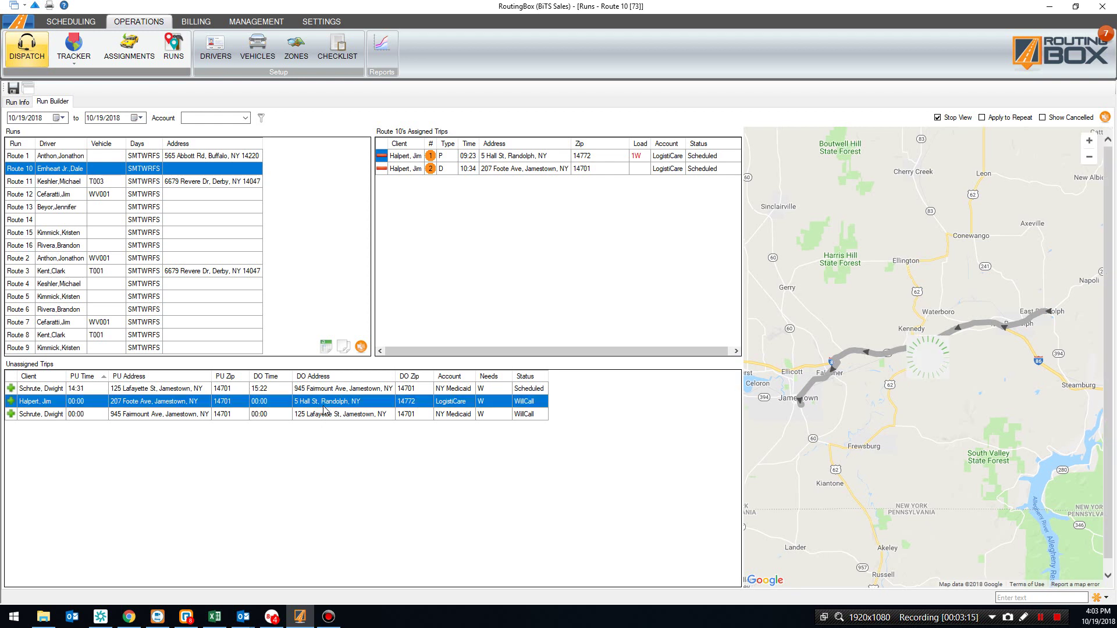
{"action": "left_click", "coordinate": [262, 413]}
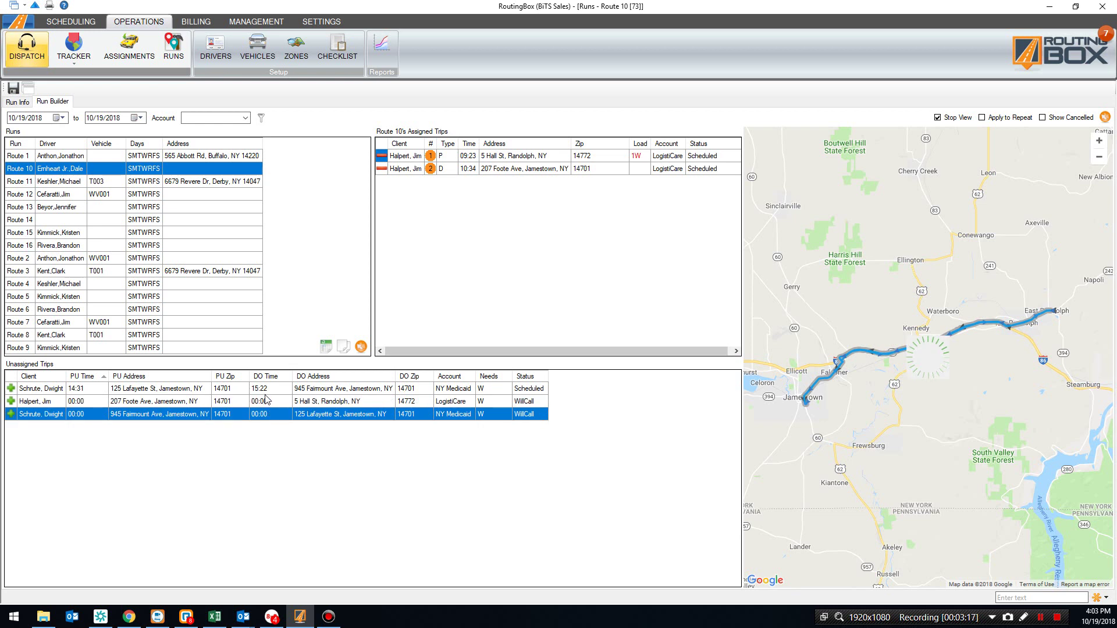
{"action": "left_click", "coordinate": [265, 392]}
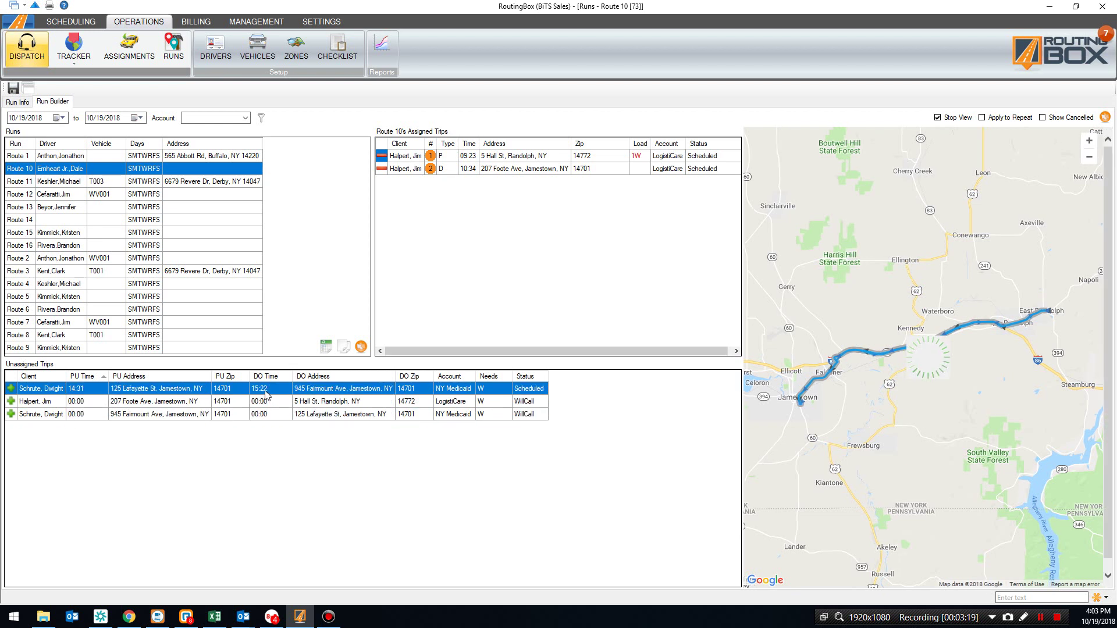
Reset the Mode filter to All while keeping the Chautauqua zone filter
{"action": "left_click", "coordinate": [262, 120]}
{"action": "left_click", "coordinate": [295, 139]}
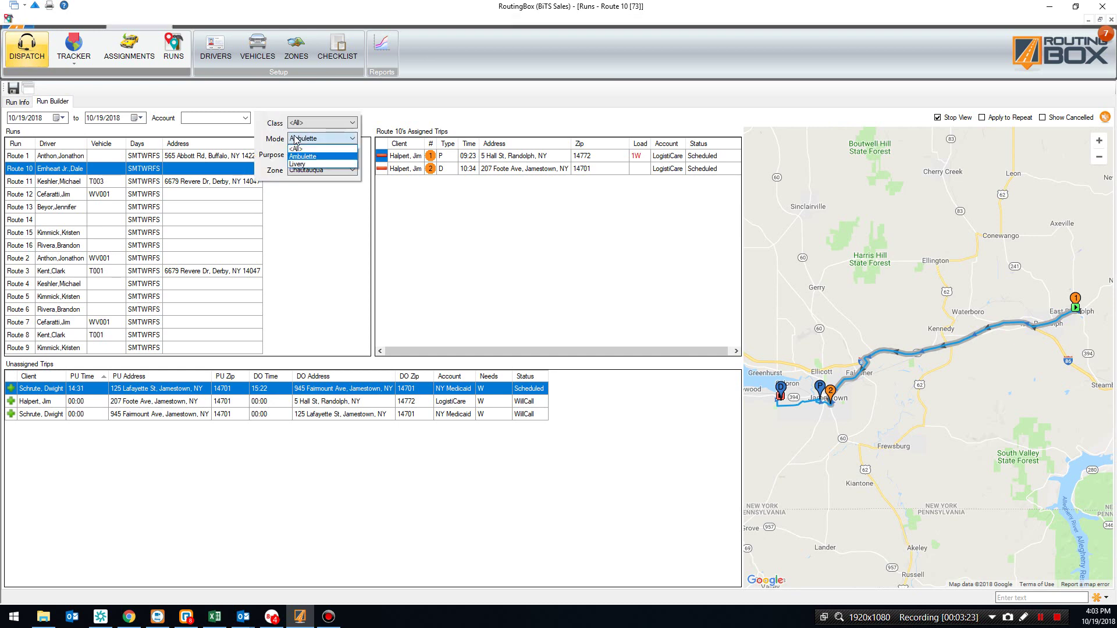
{"action": "left_click", "coordinate": [317, 149]}
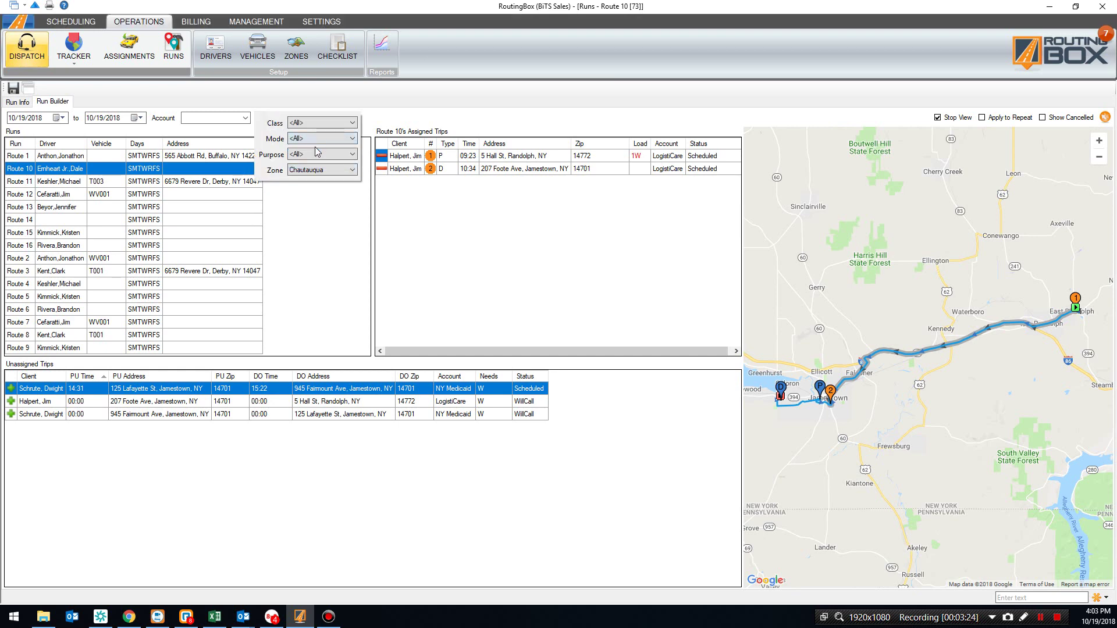
{"action": "left_click", "coordinate": [324, 270]}
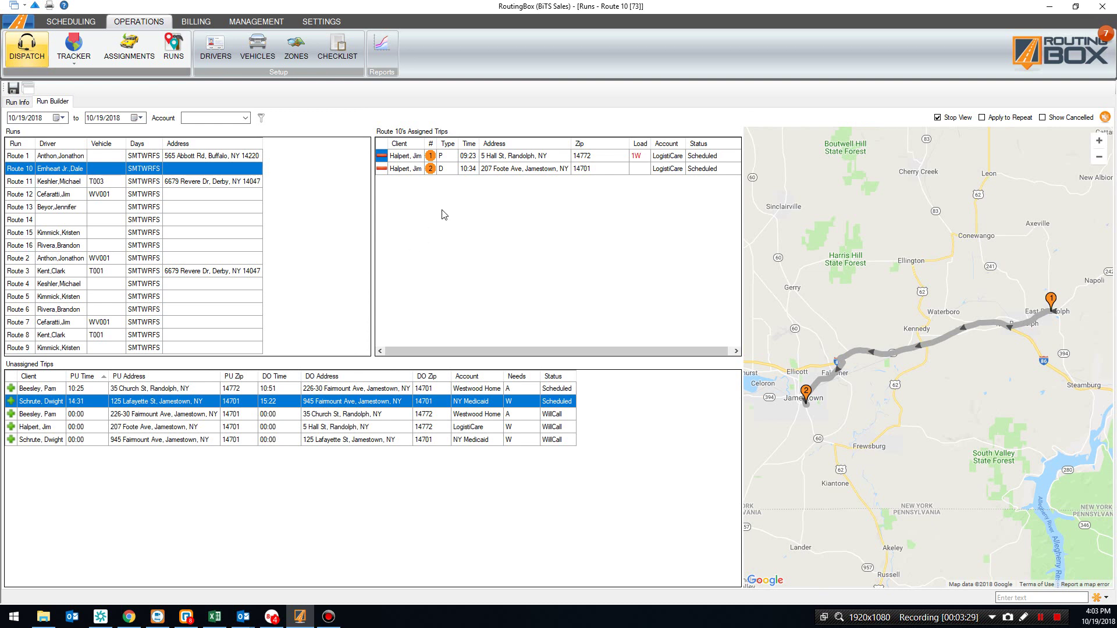
Assign the 10:25 trip from Randolph to Jamestown to Route 10, and preview the Jamestown–Randolph will-call and 14:31 trips on the map
{"action": "left_click", "coordinate": [185, 389]}
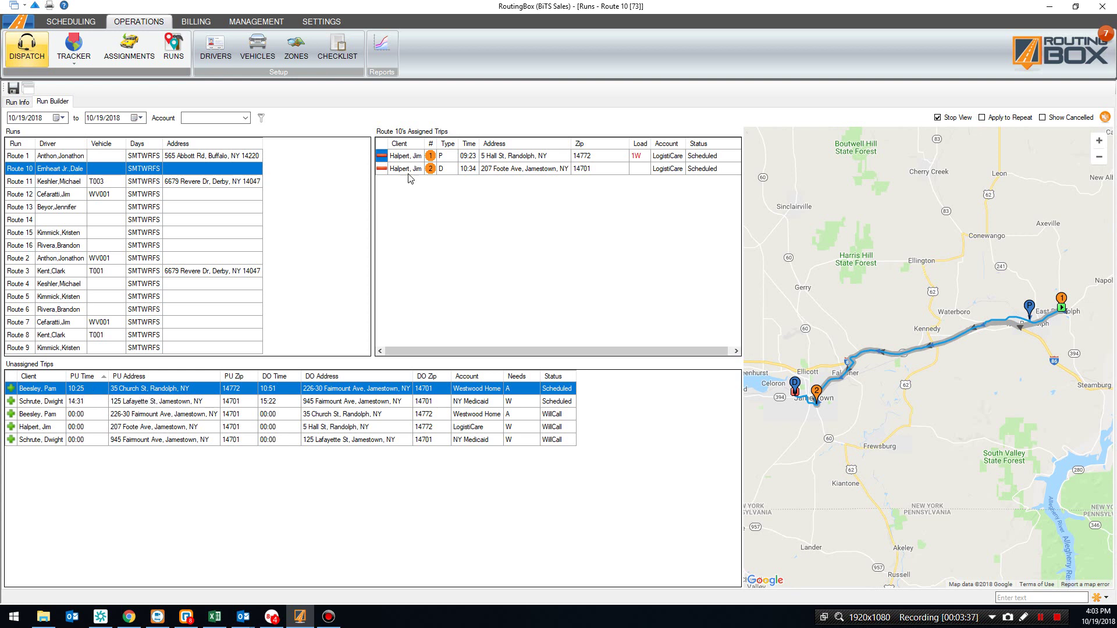
{"action": "left_click", "coordinate": [11, 389]}
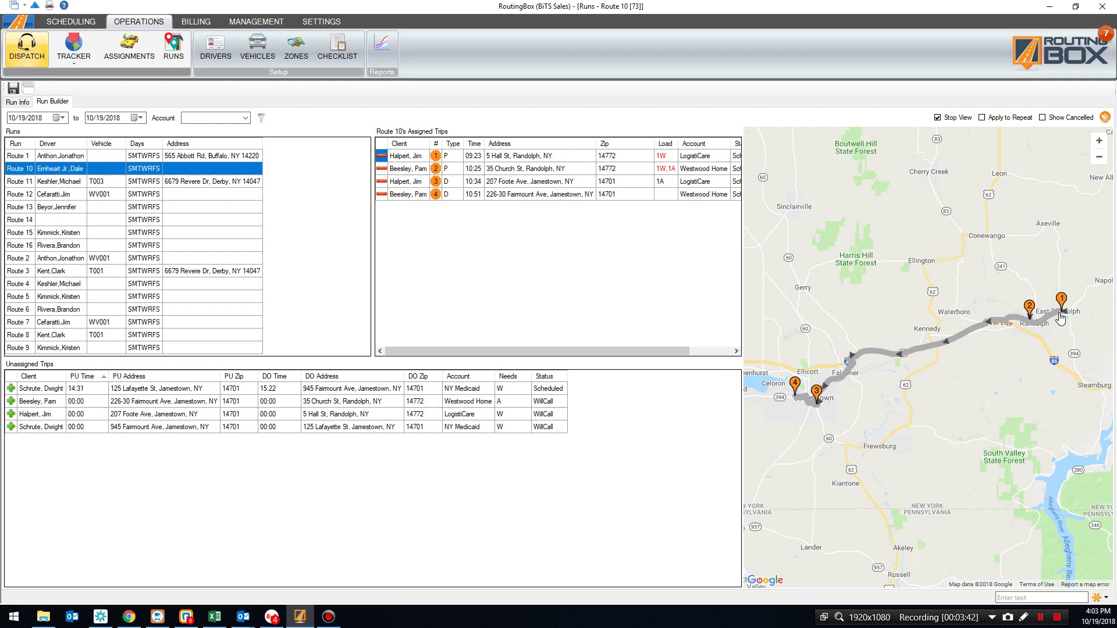
{"action": "left_click", "coordinate": [175, 401]}
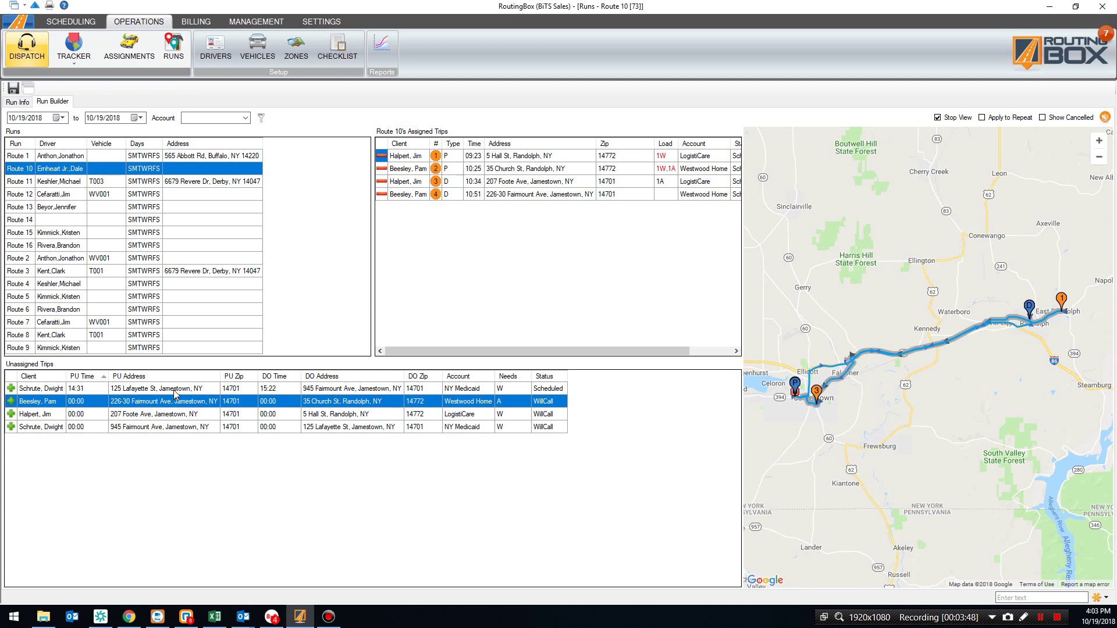
{"action": "left_click", "coordinate": [174, 391]}
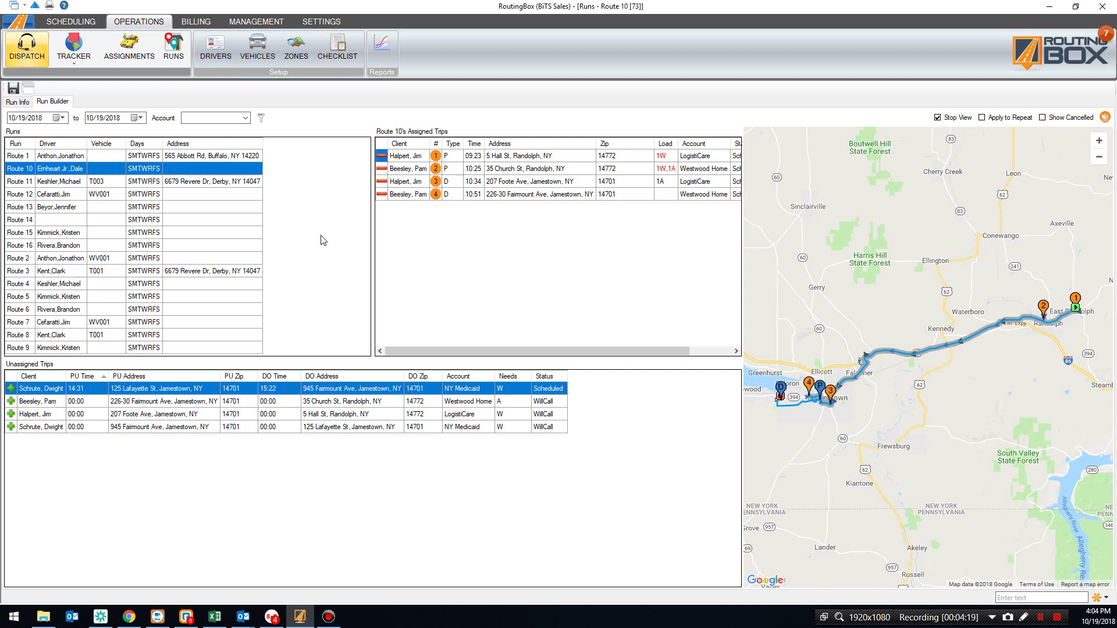
Close the Runs window without saving the Route 10 changes
{"action": "left_click", "coordinate": [1075, 6]}
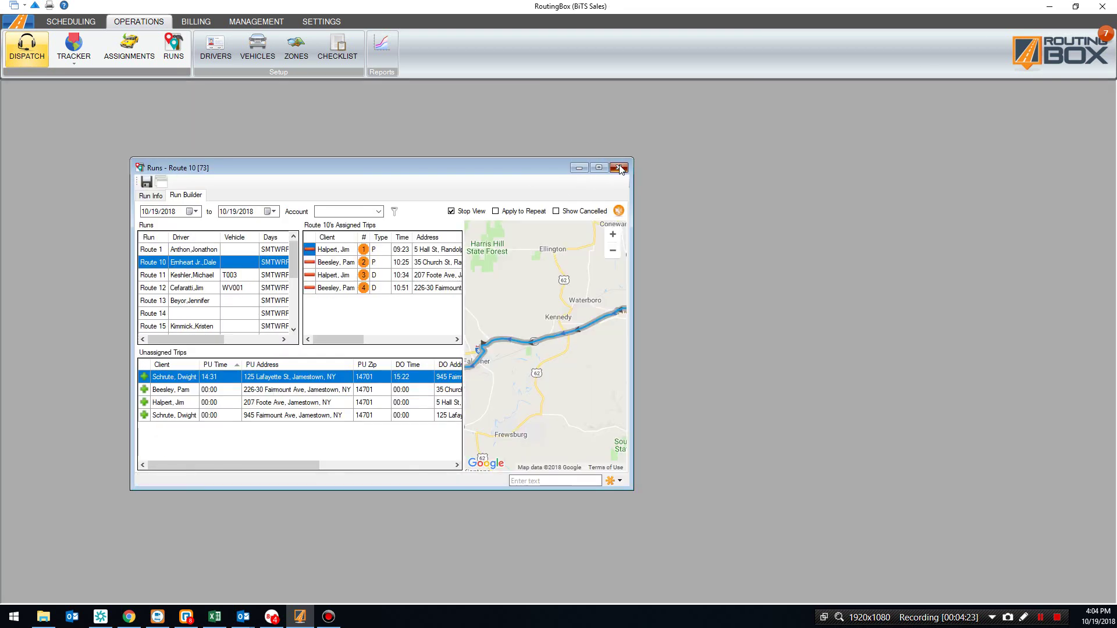
{"action": "left_click", "coordinate": [619, 167]}
{"action": "left_click", "coordinate": [567, 352]}
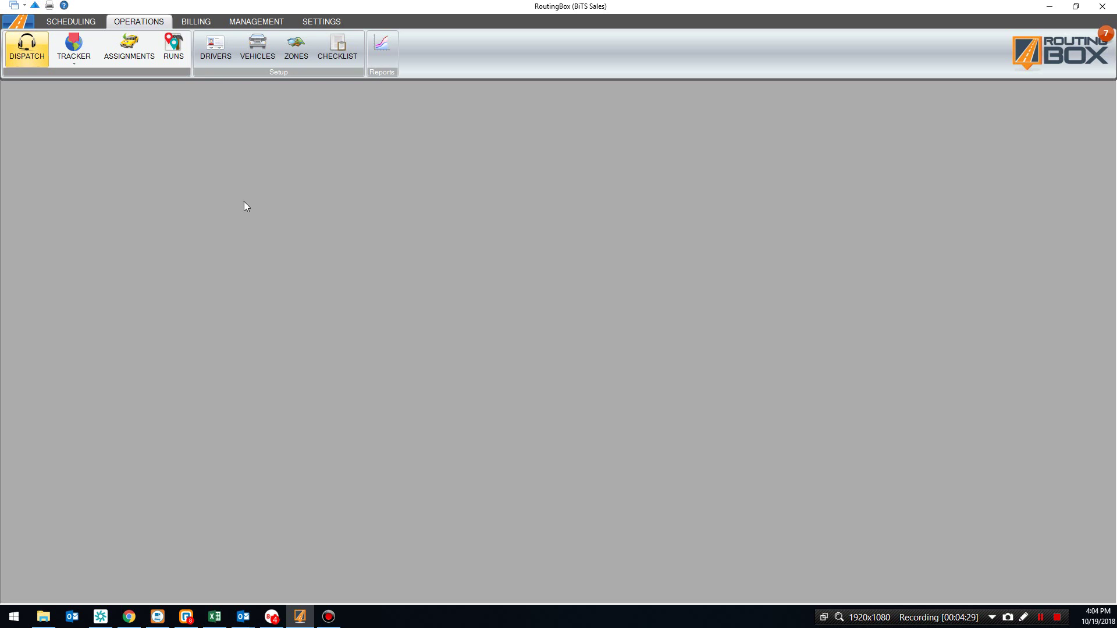
Open Dispatching in maximized Visual Dispatching mode and show the assigned trips of the driver using vehicle WV001
{"action": "left_click", "coordinate": [27, 47]}
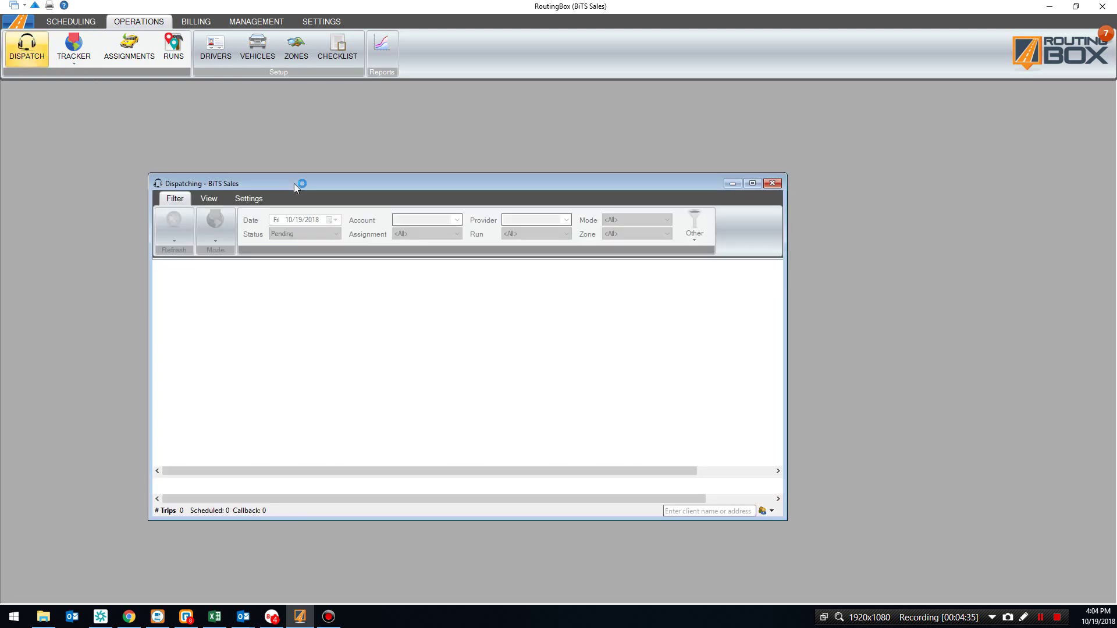
{"action": "left_click", "coordinate": [216, 244]}
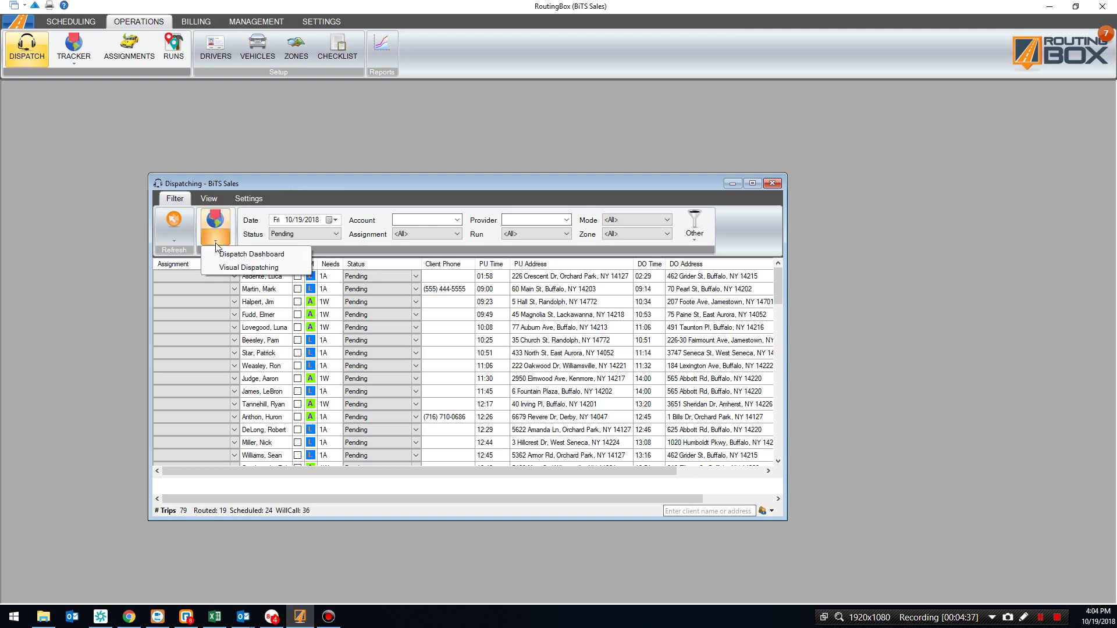
{"action": "left_click", "coordinate": [249, 267]}
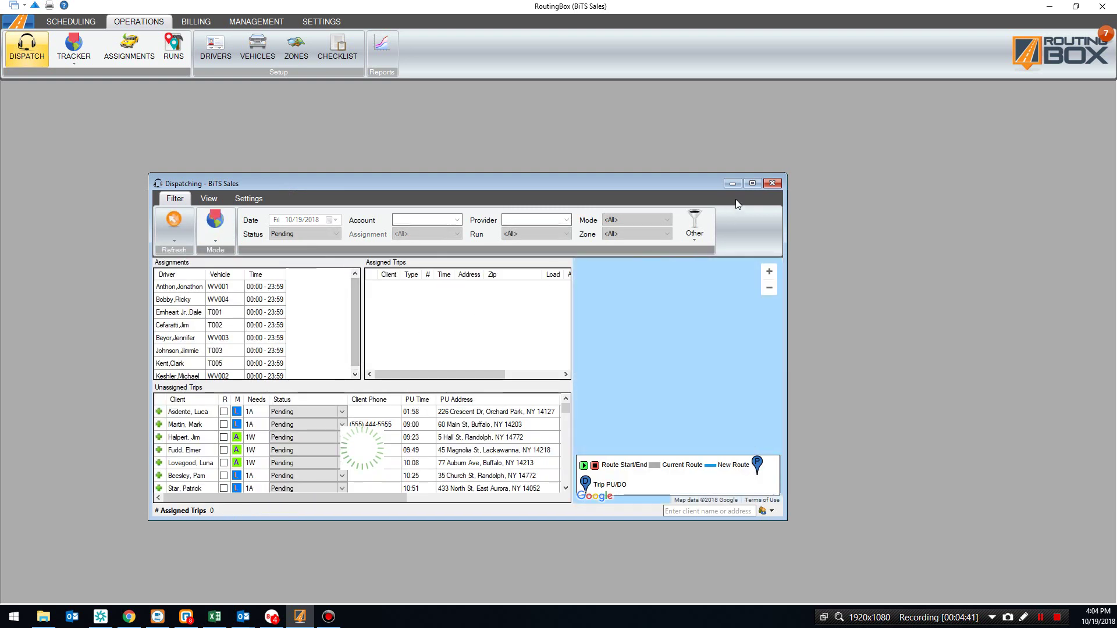
{"action": "left_click", "coordinate": [752, 184]}
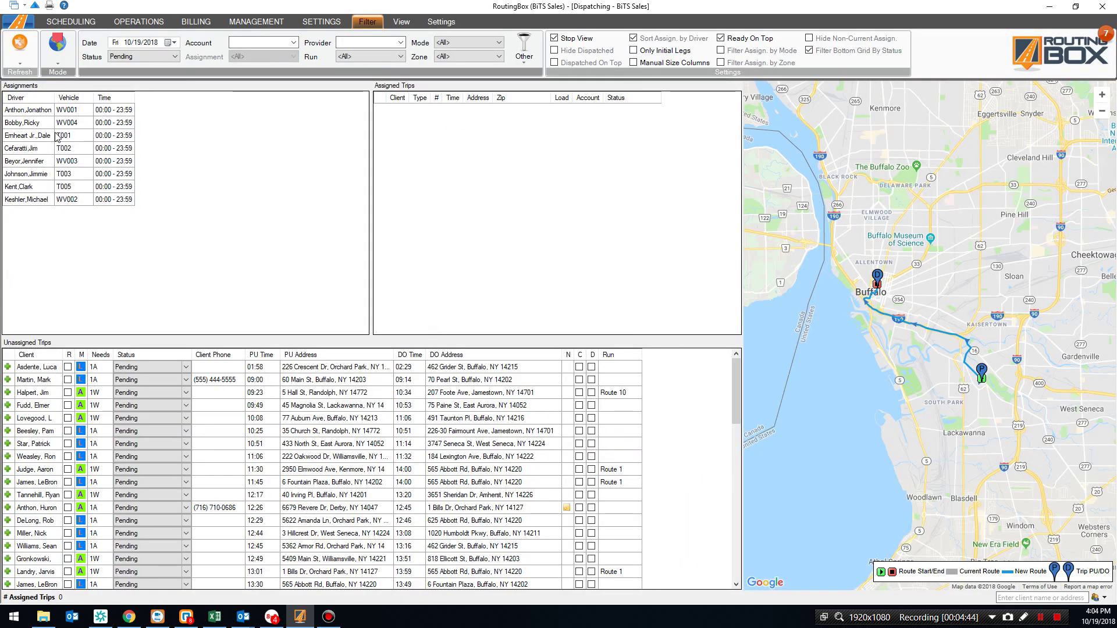
{"action": "left_click", "coordinate": [56, 111]}
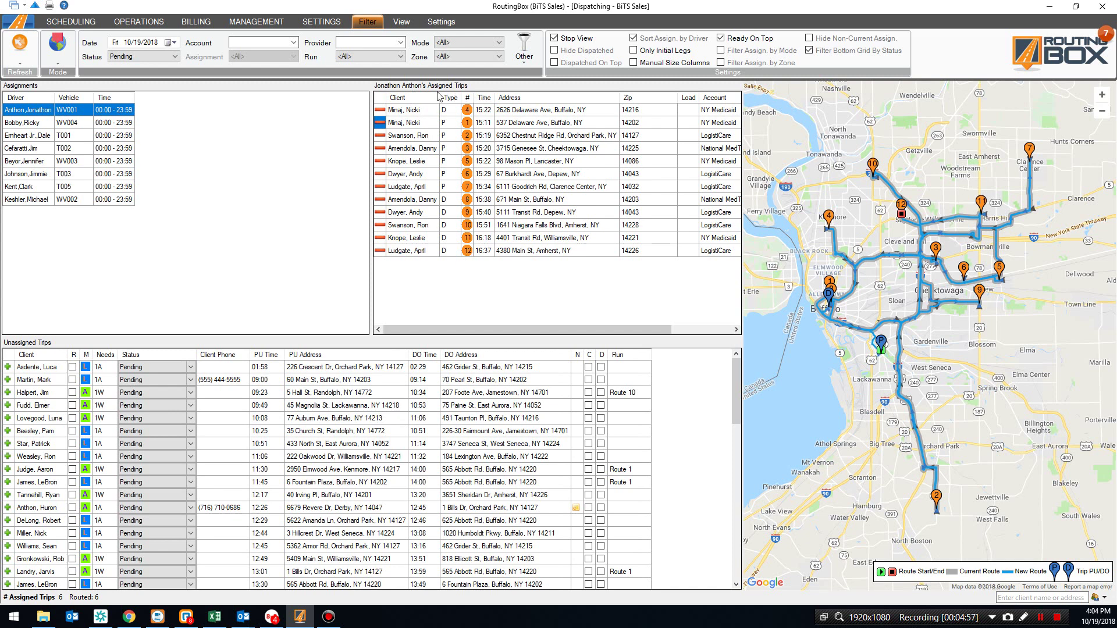
Assign the unassigned 01:58 trip from Orchard Park to Buffalo to the WV001 driver, accepting the transportation mode mismatch
{"action": "left_click", "coordinate": [453, 46]}
{"action": "left_click", "coordinate": [451, 46]}
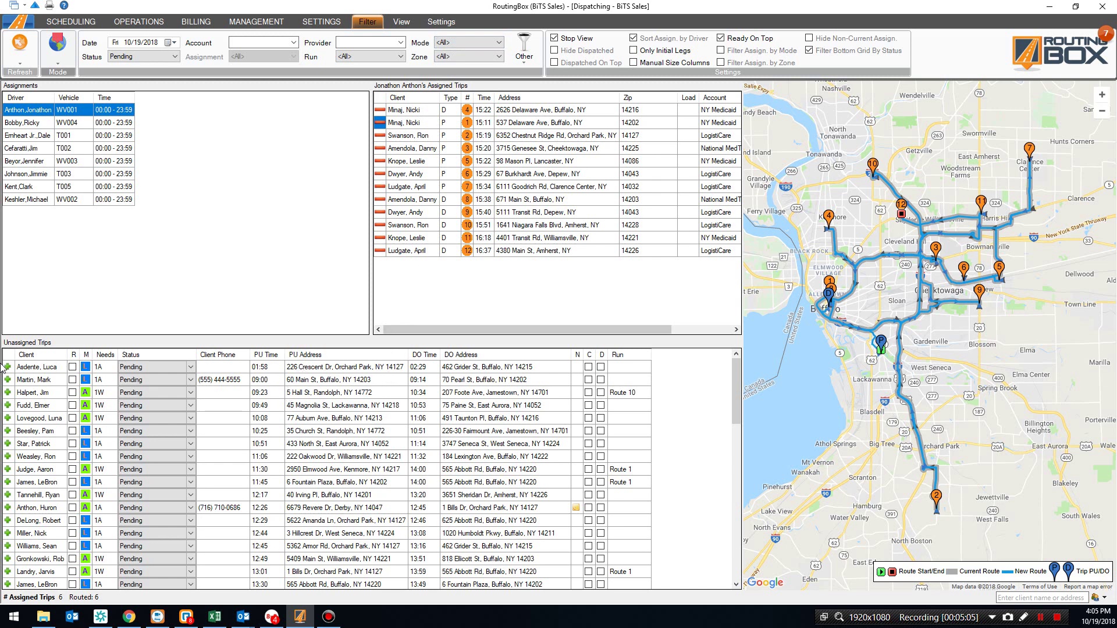
{"action": "left_click", "coordinate": [298, 370]}
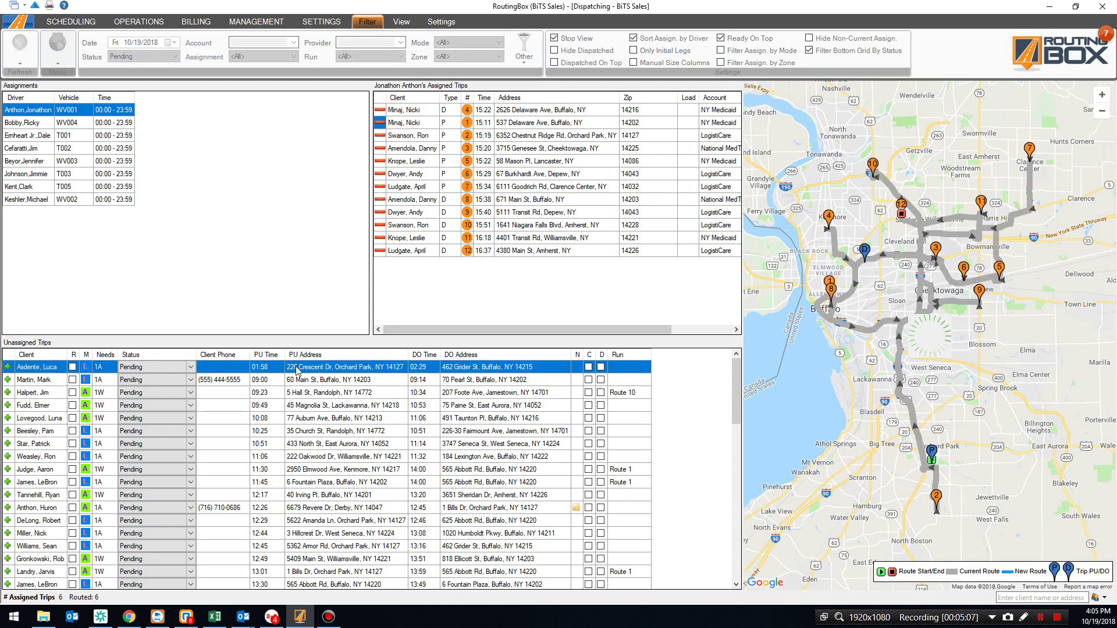
{"action": "left_click", "coordinate": [8, 372]}
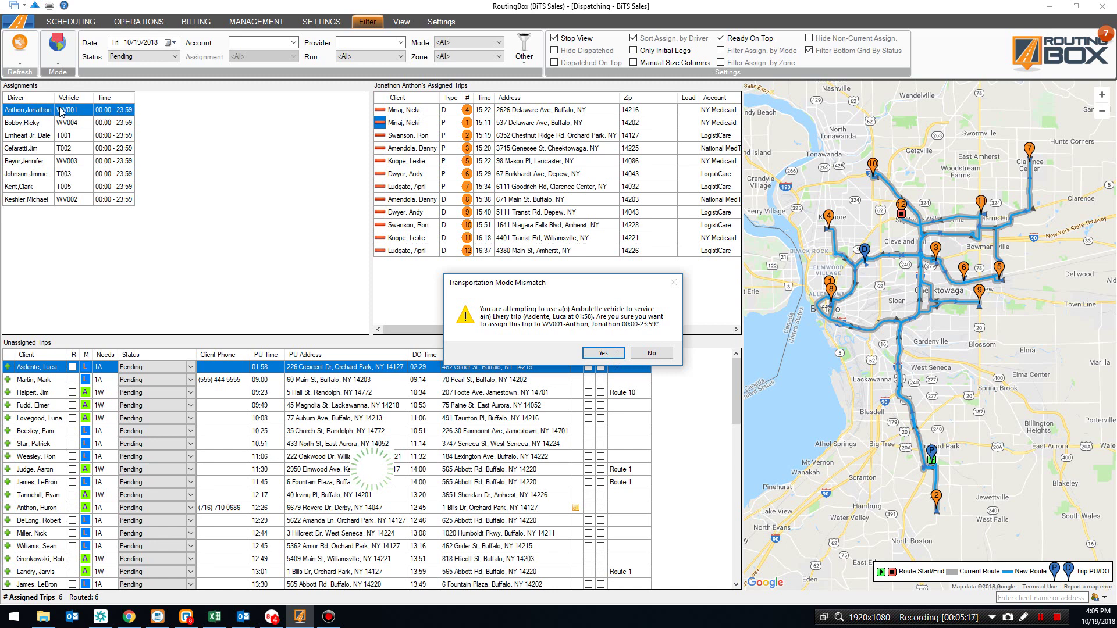
{"action": "left_click", "coordinate": [605, 356]}
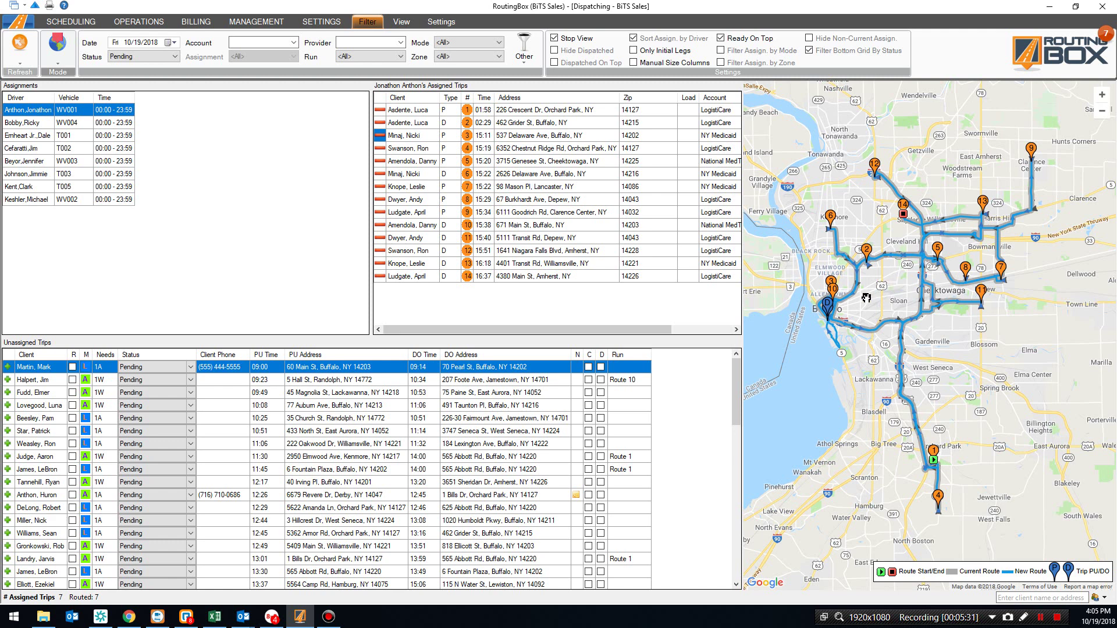
Preview the 09:23 Randolph and 09:49 Lackawanna trips against the WV001 route on the map, and review the Mode filter options
{"action": "left_click", "coordinate": [373, 382]}
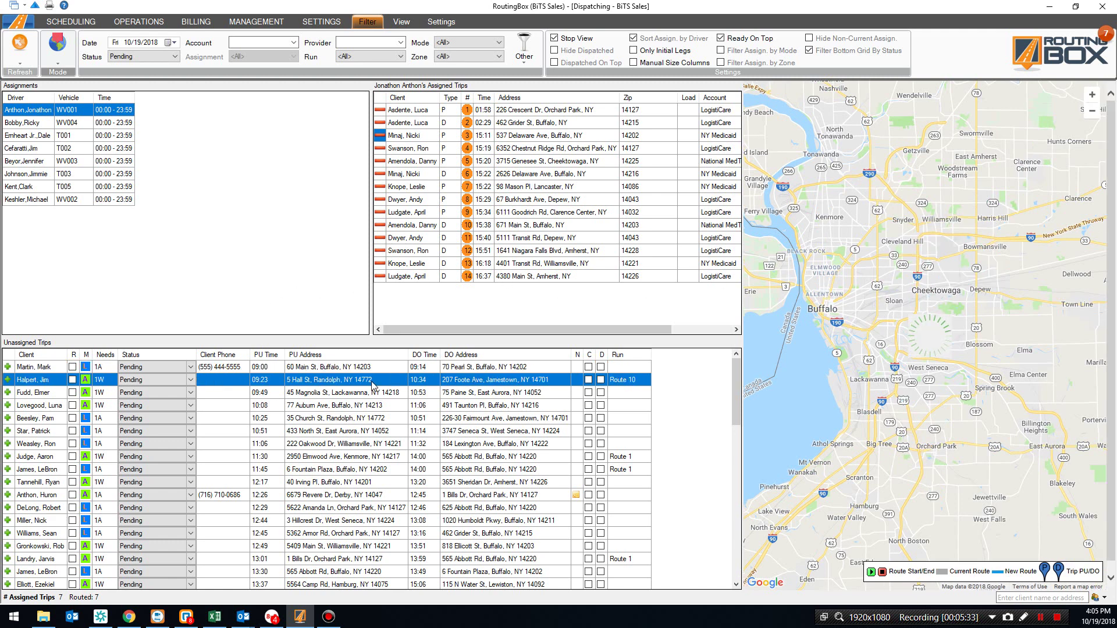
{"action": "left_click", "coordinate": [373, 394]}
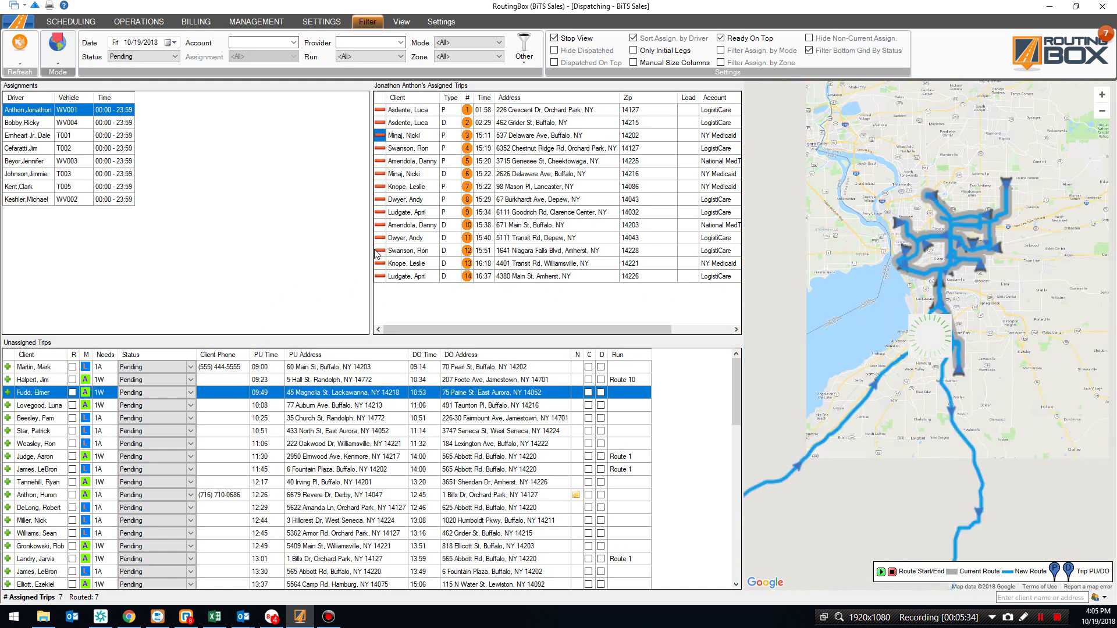
{"action": "left_click", "coordinate": [463, 44]}
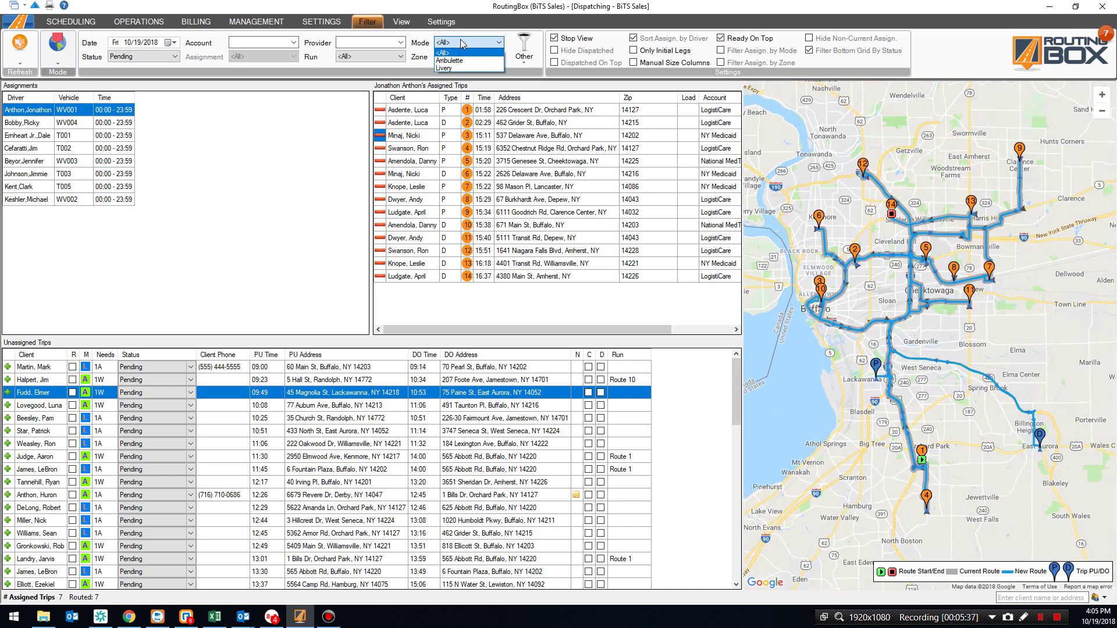
{"action": "left_click", "coordinate": [473, 68]}
{"action": "left_click", "coordinate": [470, 58]}
{"action": "left_click", "coordinate": [470, 62]}
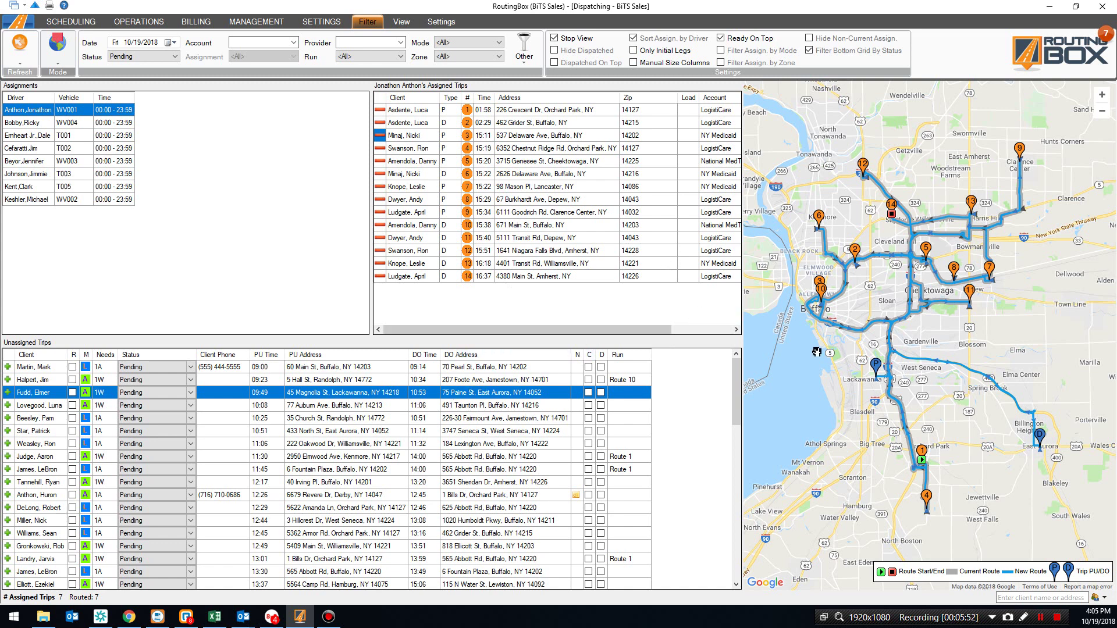
Switch Dispatching from visual mode to the standard trip list and show it maximized
{"action": "left_click", "coordinate": [1075, 6]}
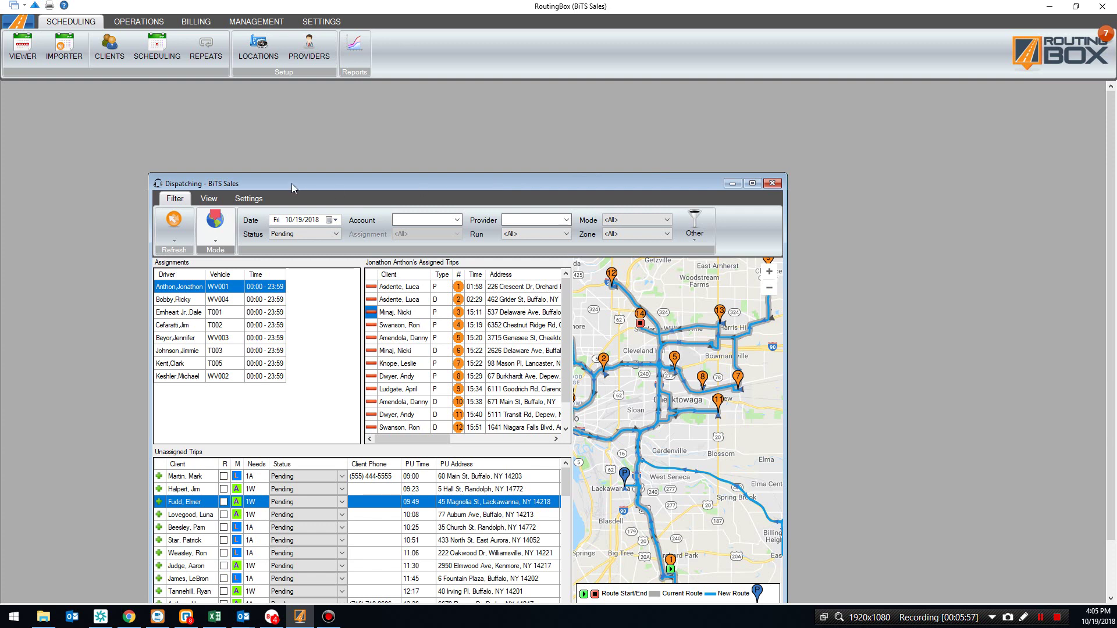
{"action": "left_click_drag", "start_coordinate": [292, 187], "coordinate": [287, 157]}
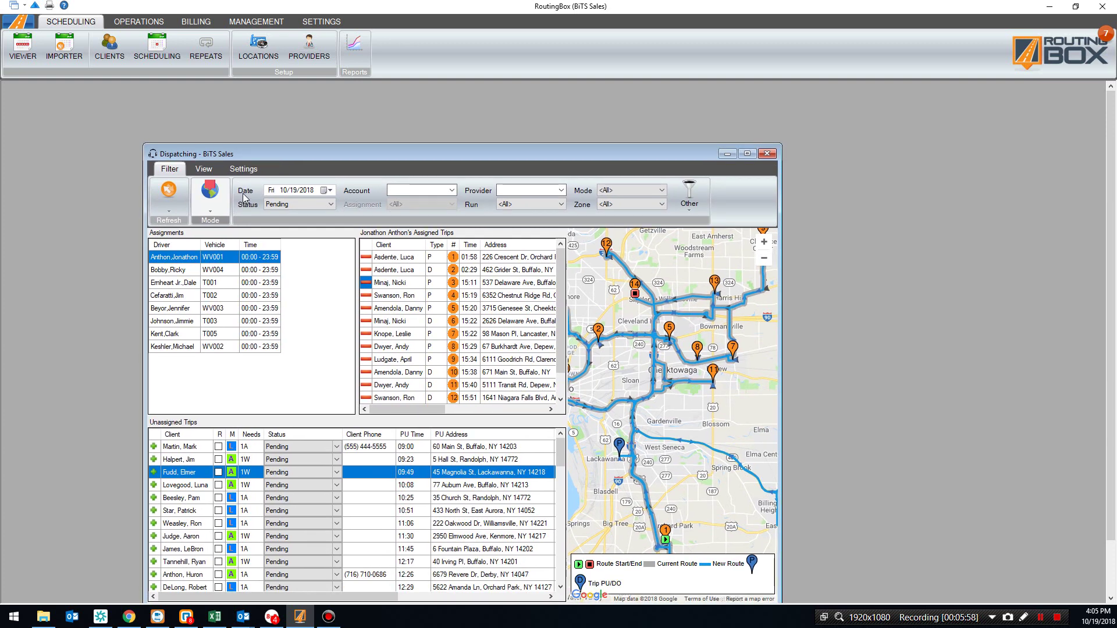
{"action": "left_click", "coordinate": [210, 210]}
{"action": "left_click", "coordinate": [222, 230]}
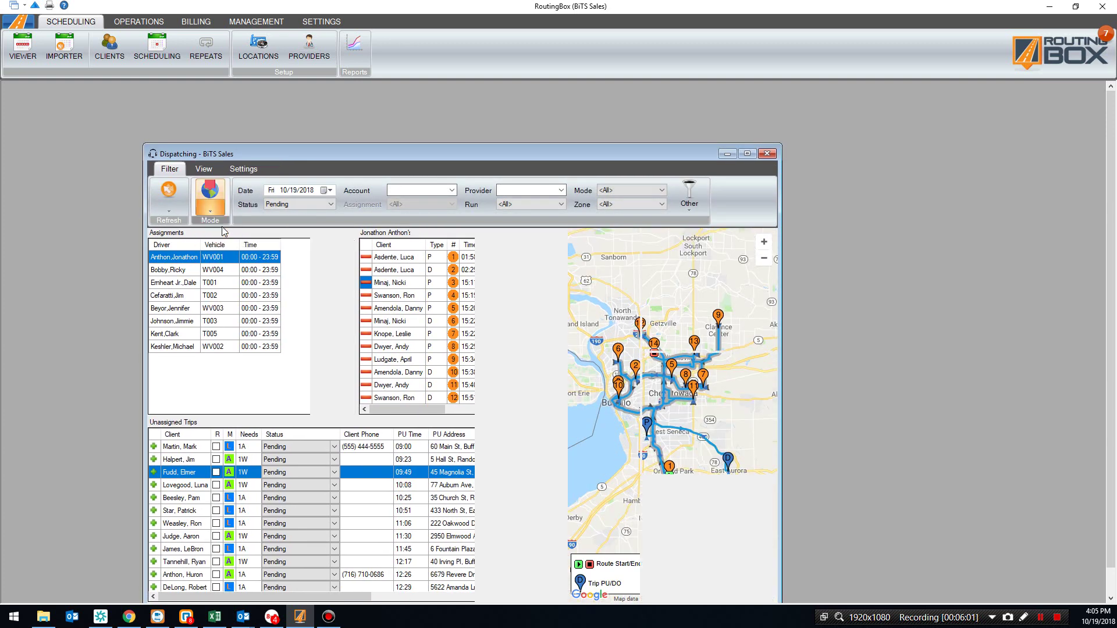
{"action": "left_click", "coordinate": [747, 154]}
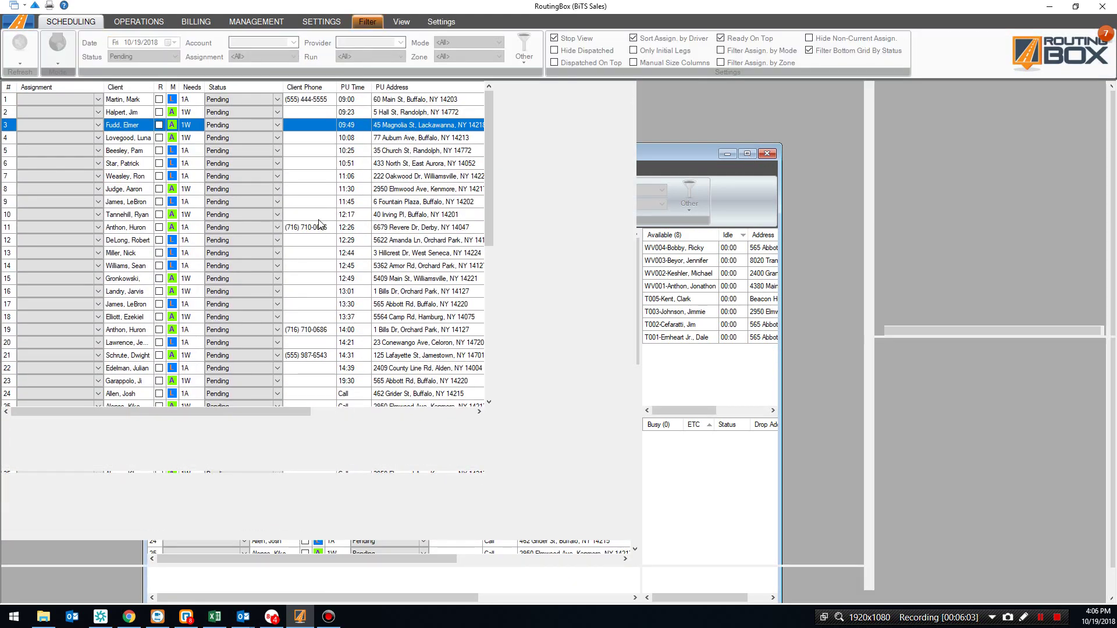
Assign the 19:30 trip from Buffalo to Hamburg to the suggested WV004 driver
{"action": "scroll", "coordinate": [133, 218], "scroll_direction": "down", "scroll_amount": 4}
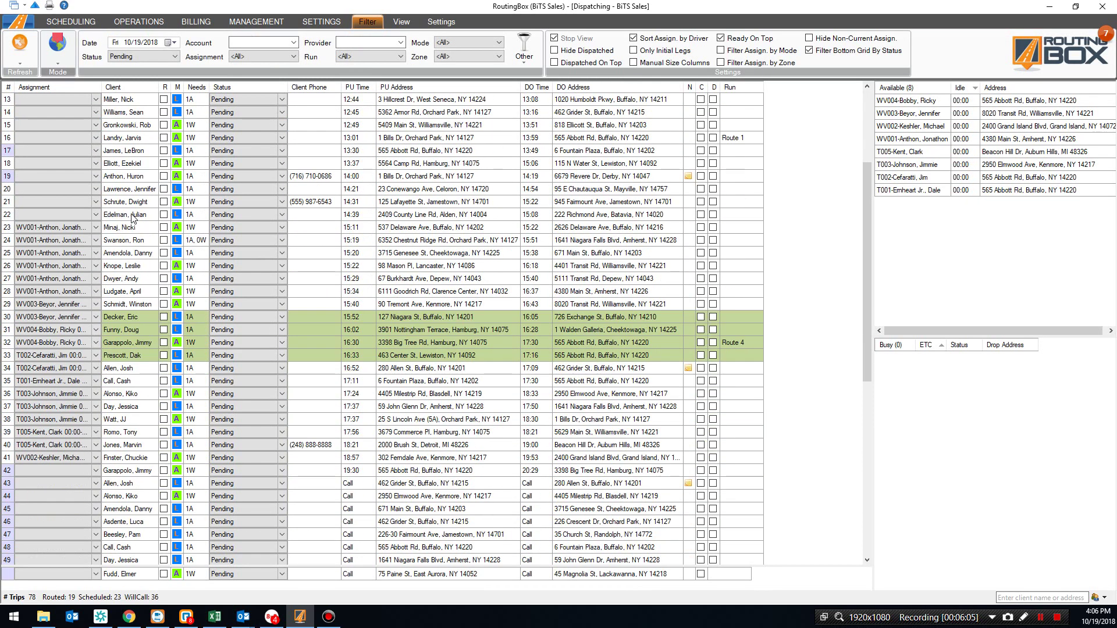
{"action": "scroll", "coordinate": [130, 384], "scroll_direction": "down", "scroll_amount": 4}
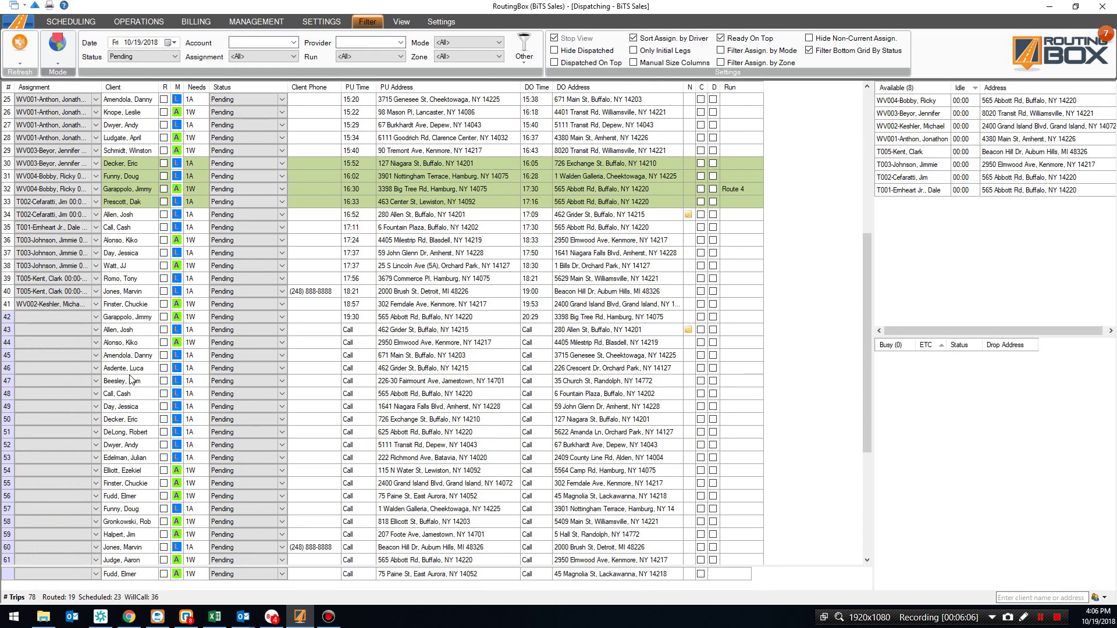
{"action": "left_click", "coordinate": [54, 321]}
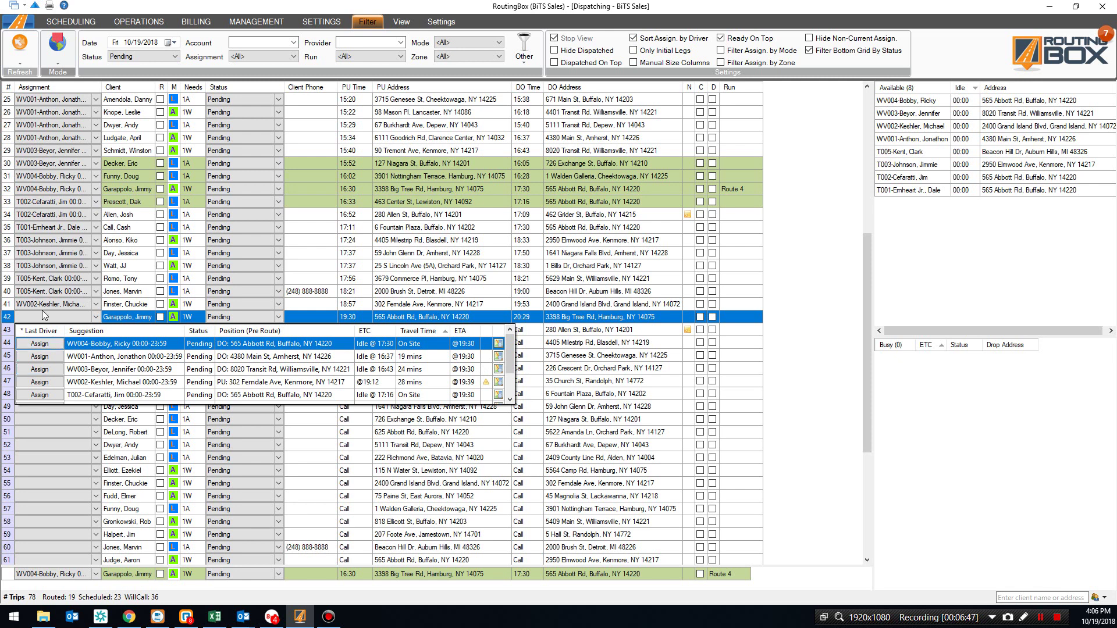
{"action": "left_click", "coordinate": [59, 348]}
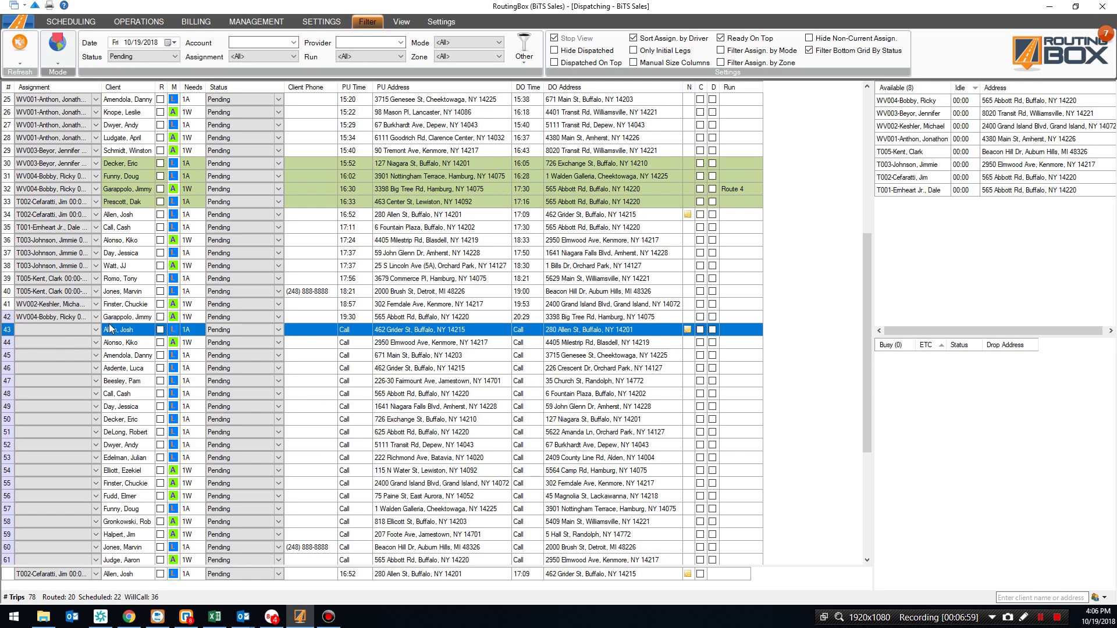
Activate the first will-call trip, in row 43, with a pickup time of 16:06 and refresh the trip list
{"action": "left_click", "coordinate": [362, 330]}
{"action": "left_click", "coordinate": [353, 335]}
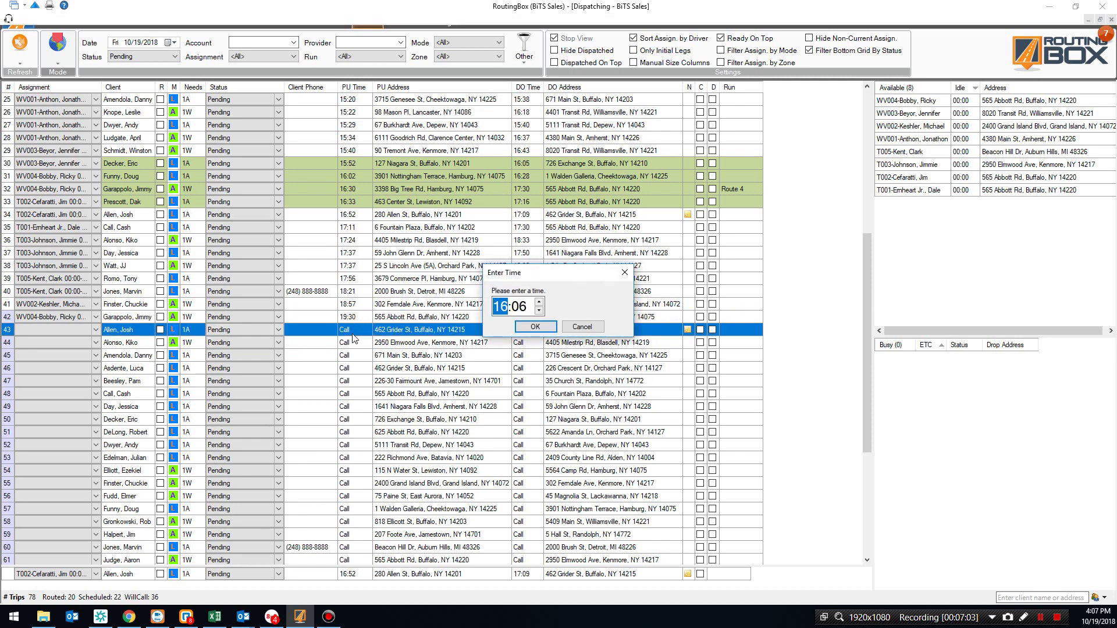
{"action": "left_click", "coordinate": [535, 328]}
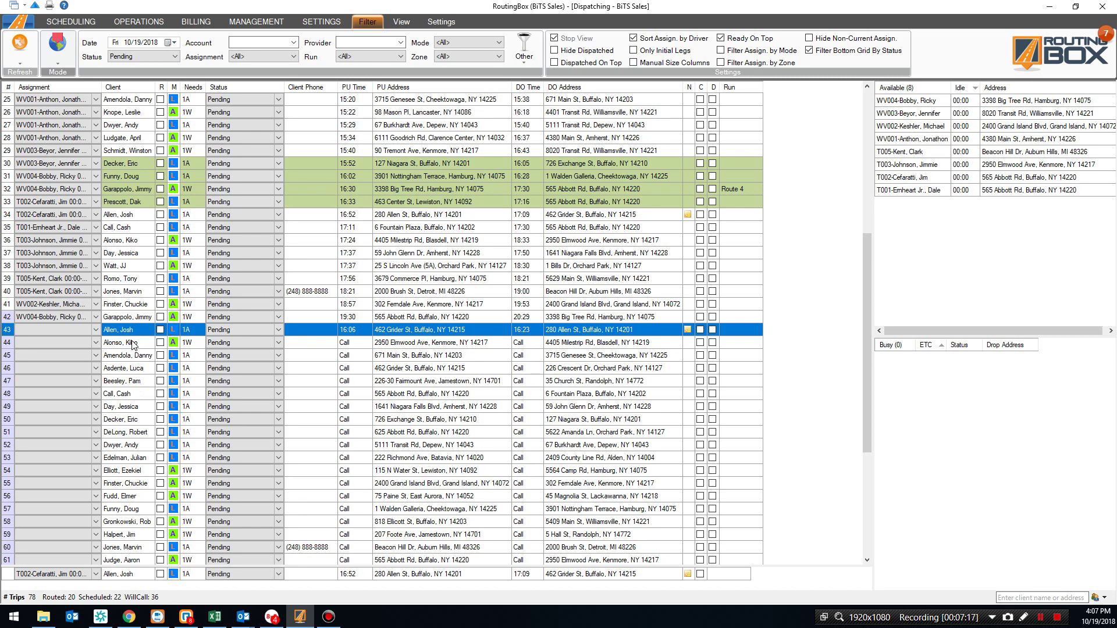
{"action": "left_click", "coordinate": [21, 50]}
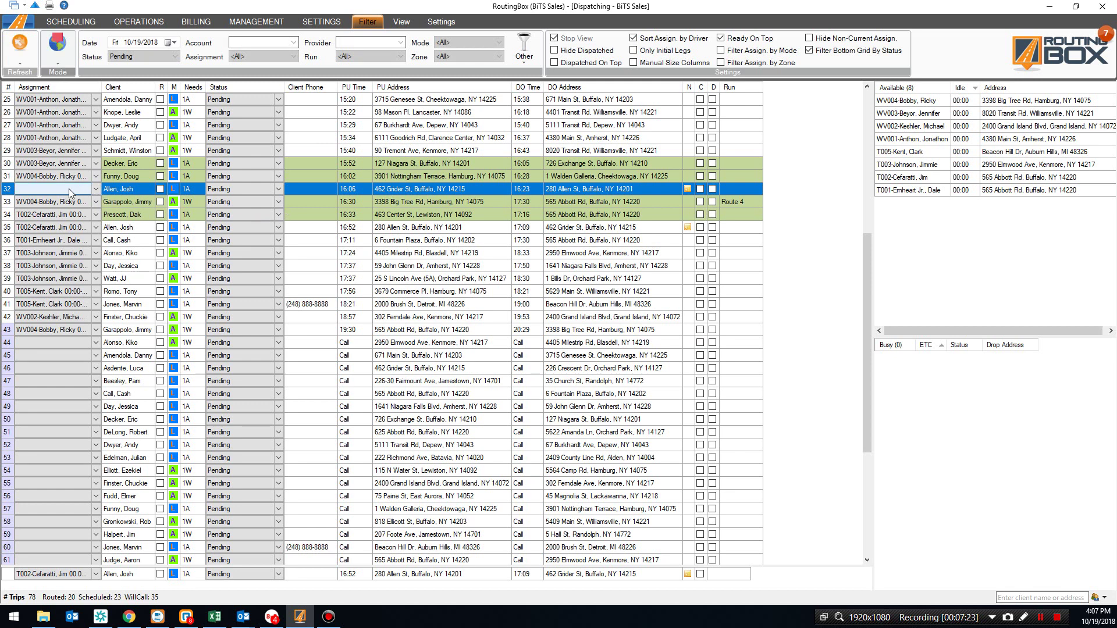
Examine the driver suggestions for the unassigned 16:06 trip, comparing positions, travel times, ETAs and conflict warnings
{"action": "left_click", "coordinate": [70, 193]}
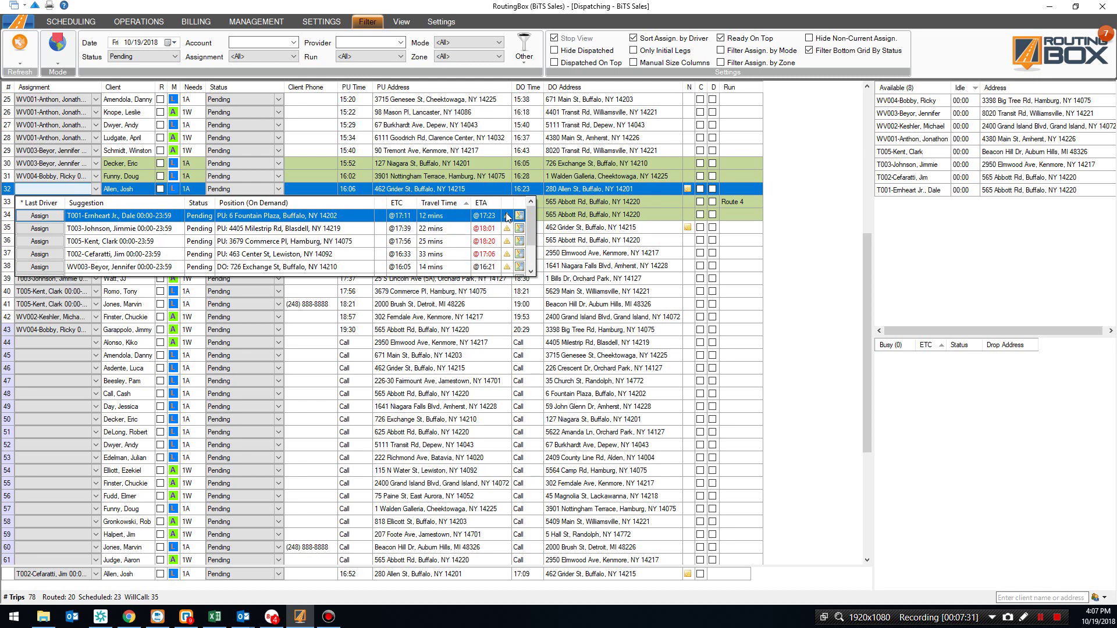
{"action": "mouse_move", "coordinate": [508, 219]}
{"action": "scroll", "coordinate": [508, 233], "scroll_direction": "down", "scroll_amount": 1}
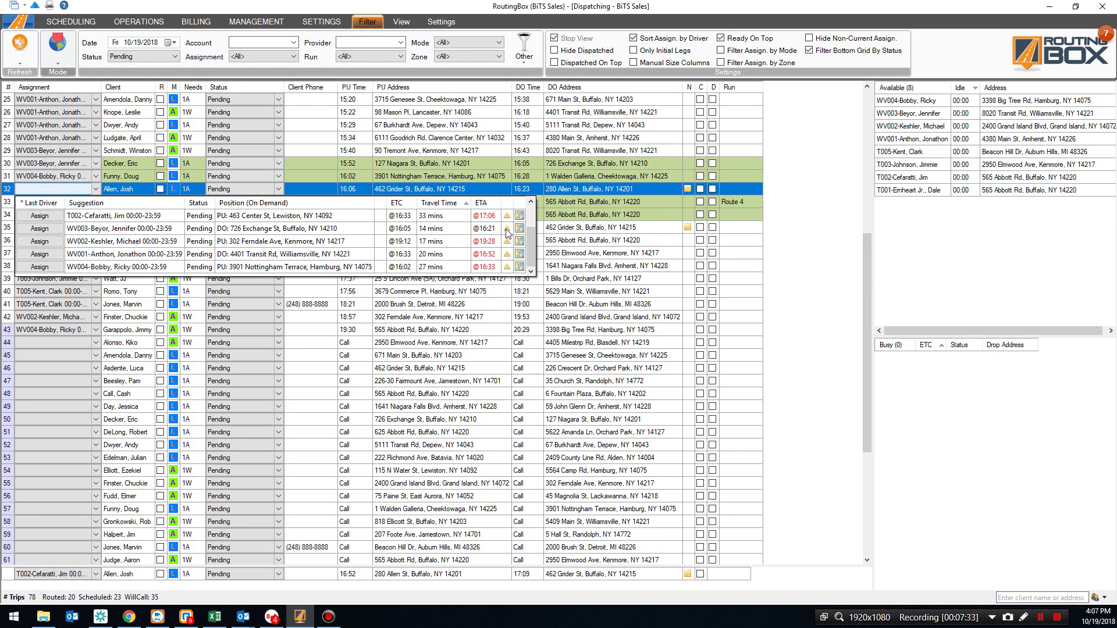
{"action": "scroll", "coordinate": [505, 256], "scroll_direction": "up", "scroll_amount": 1}
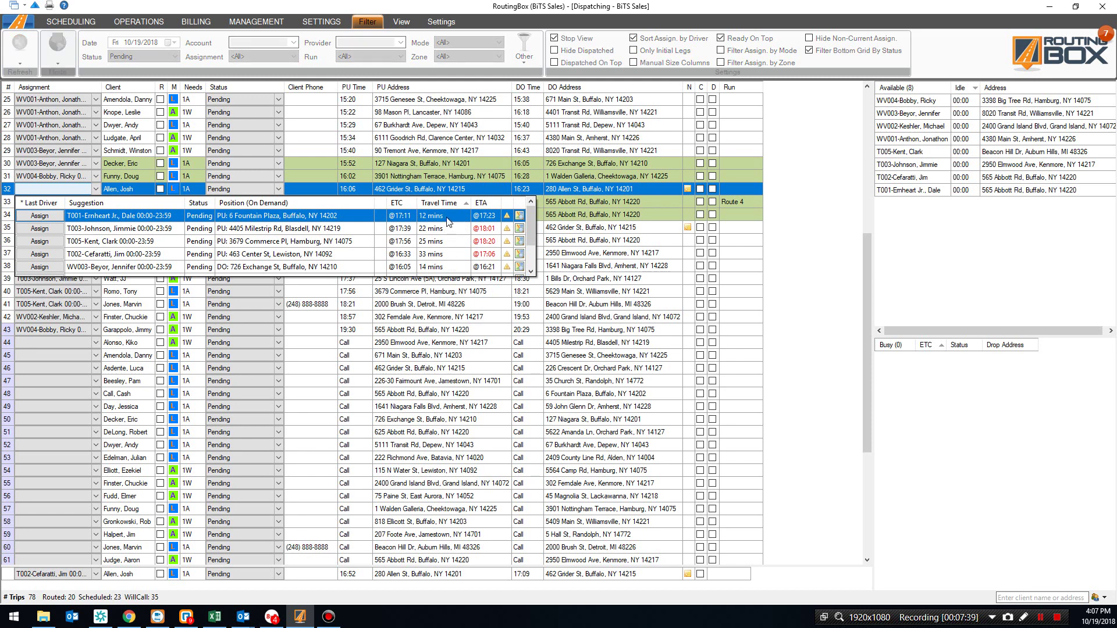
{"action": "left_click", "coordinate": [431, 243]}
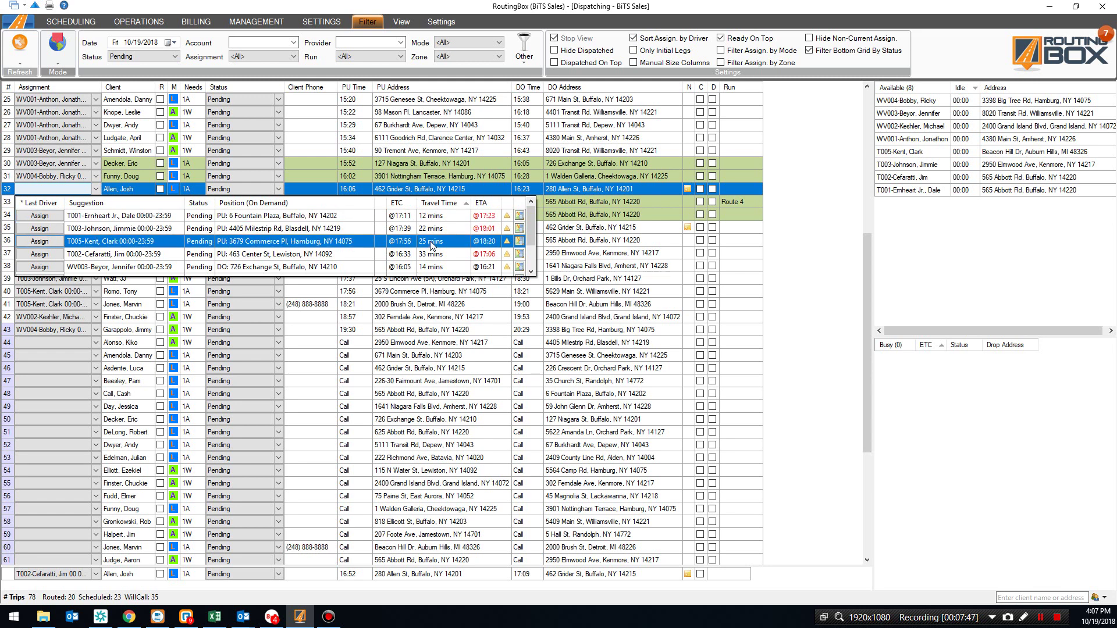
{"action": "left_click", "coordinate": [432, 256]}
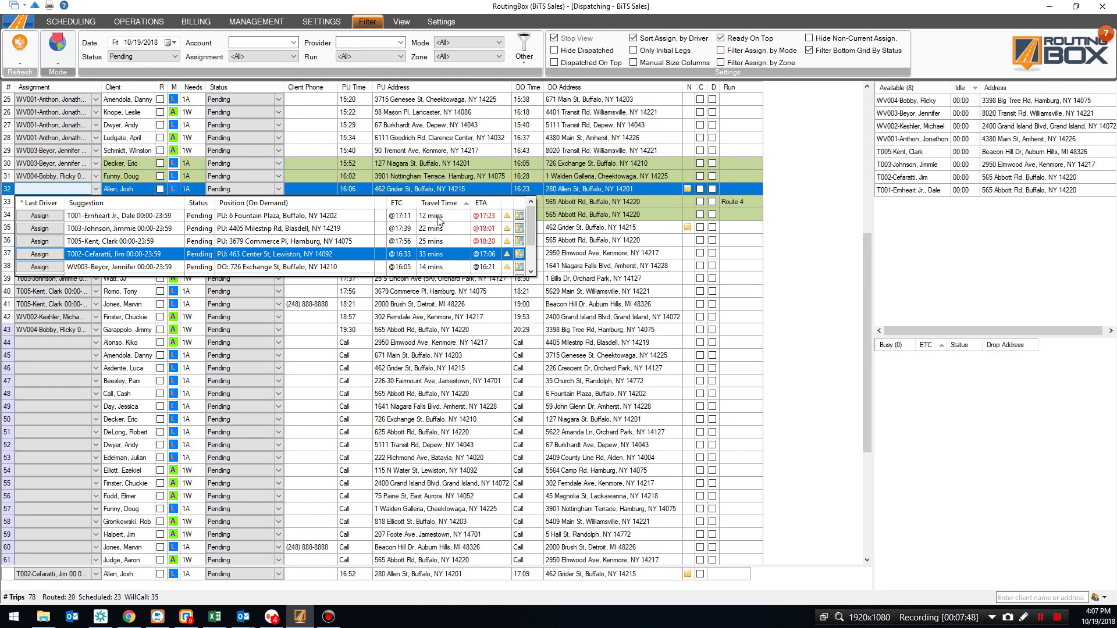
{"action": "left_click", "coordinate": [440, 218]}
{"action": "left_click", "coordinate": [439, 257]}
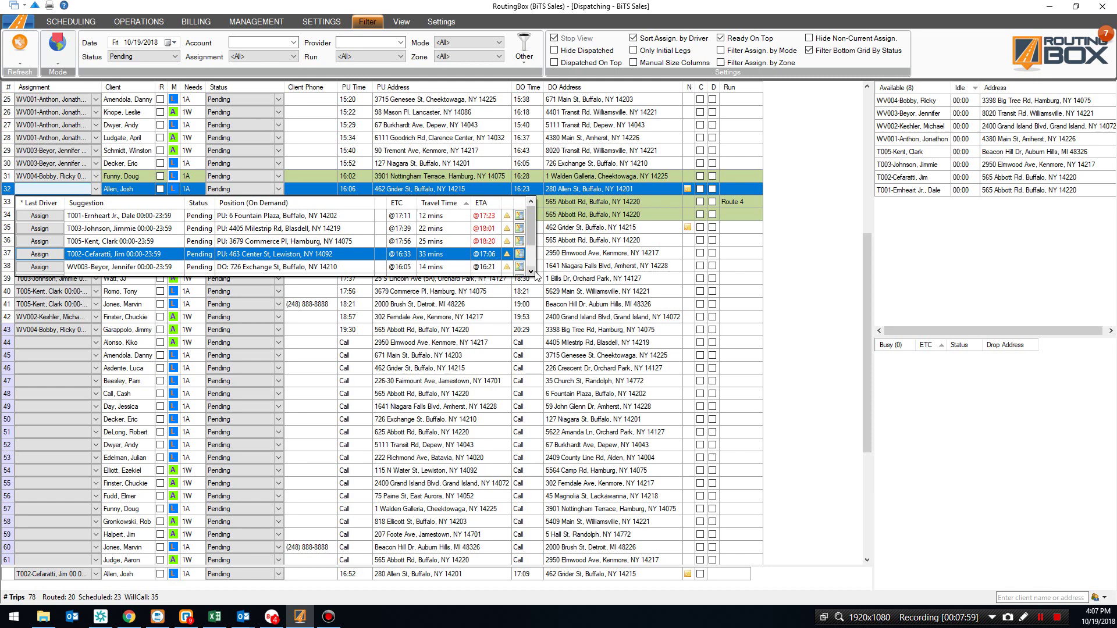
{"action": "scroll", "coordinate": [531, 271], "scroll_direction": "down", "scroll_amount": 3}
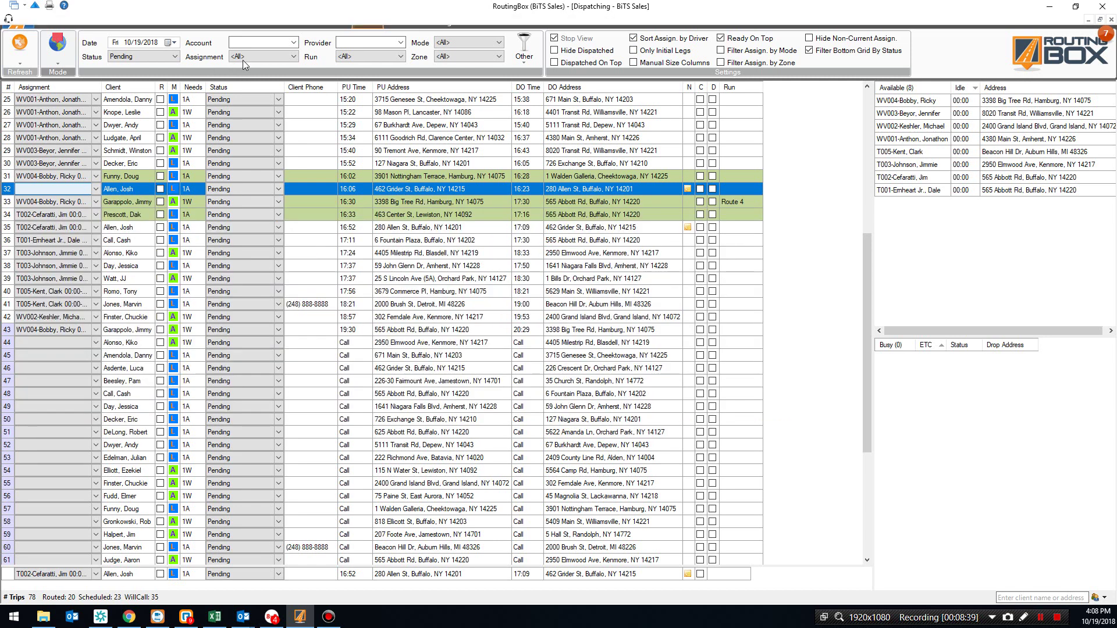
Filter the trip list by the WV003 assignment to review that driver's trips, and reset the Assignment filter to All
{"action": "left_click", "coordinate": [247, 58]}
{"action": "left_click", "coordinate": [270, 90]}
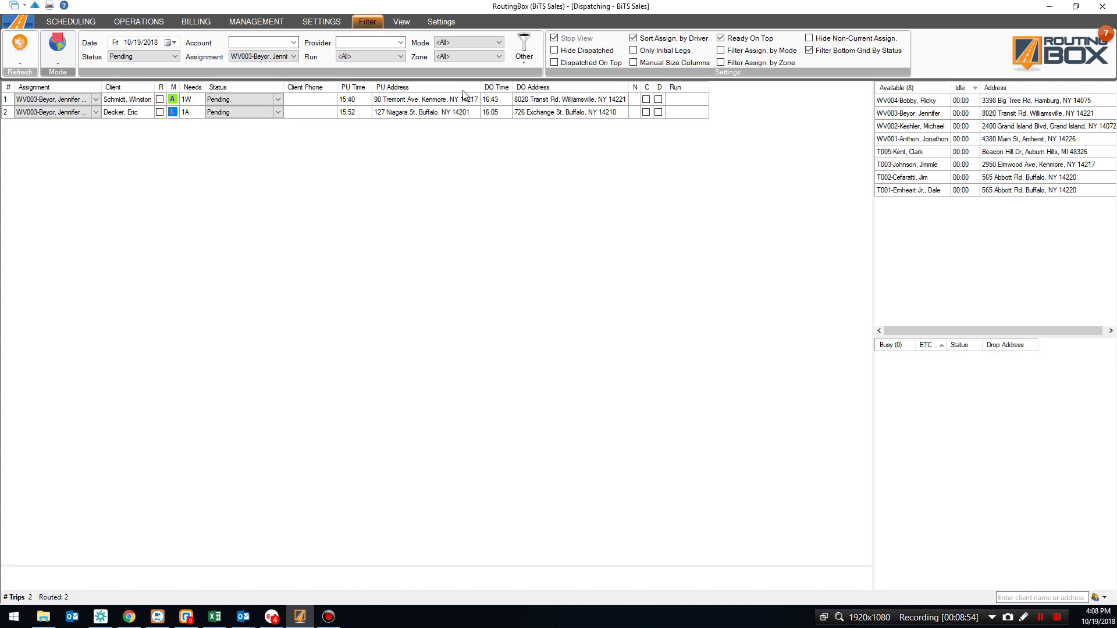
{"action": "left_click", "coordinate": [276, 58]}
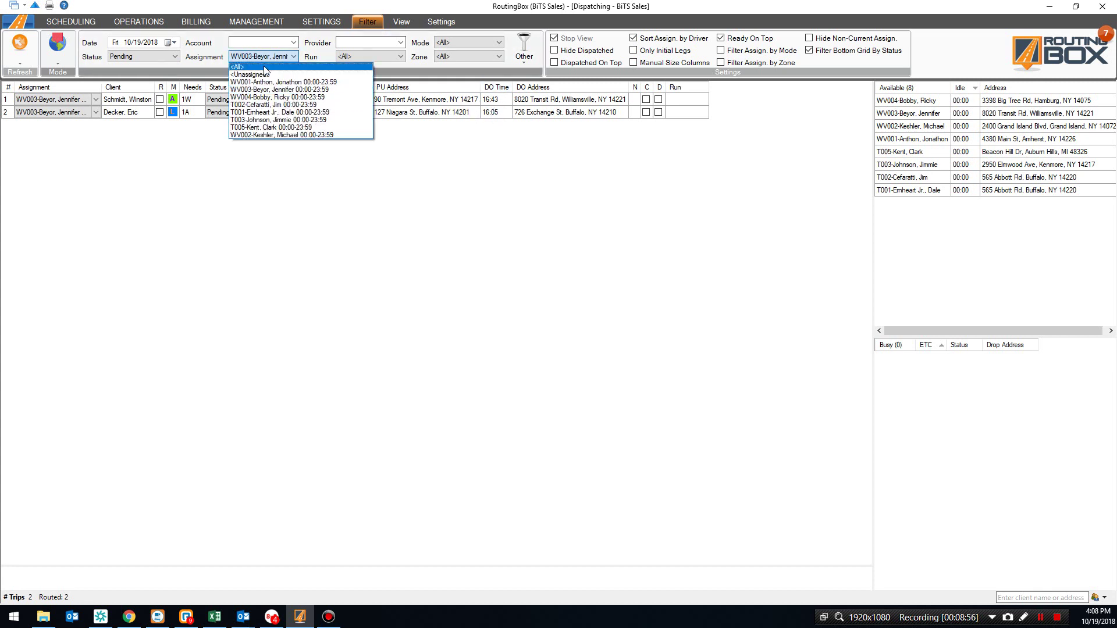
{"action": "left_click", "coordinate": [264, 65]}
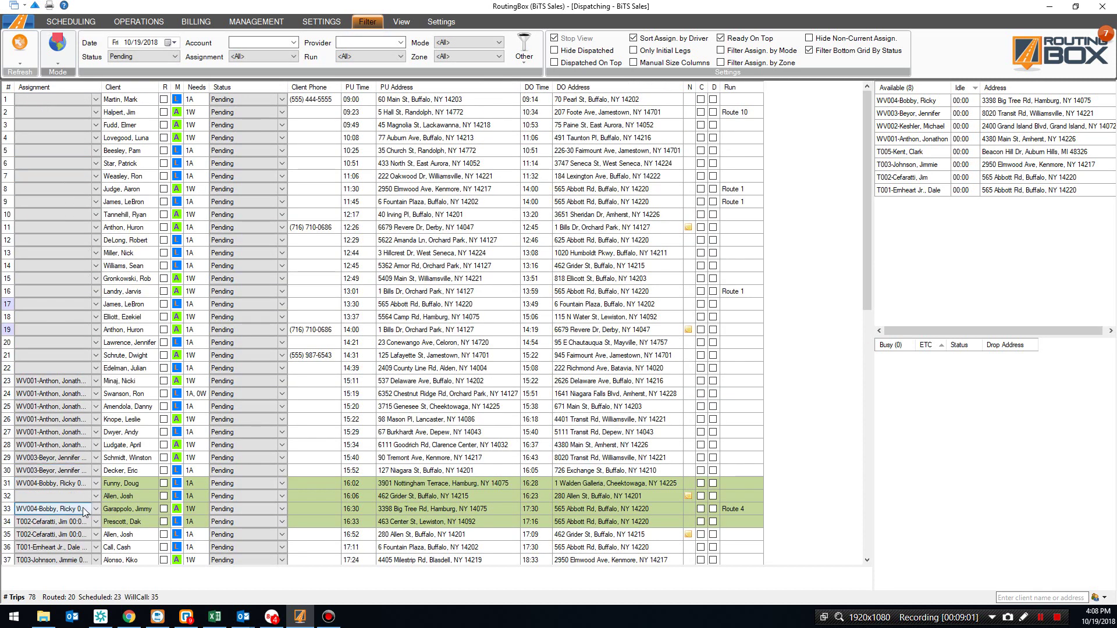
Assign the 16:06 Buffalo trip to the suggested WV003 driver, accepting the transportation mode mismatch
{"action": "left_click", "coordinate": [85, 496]}
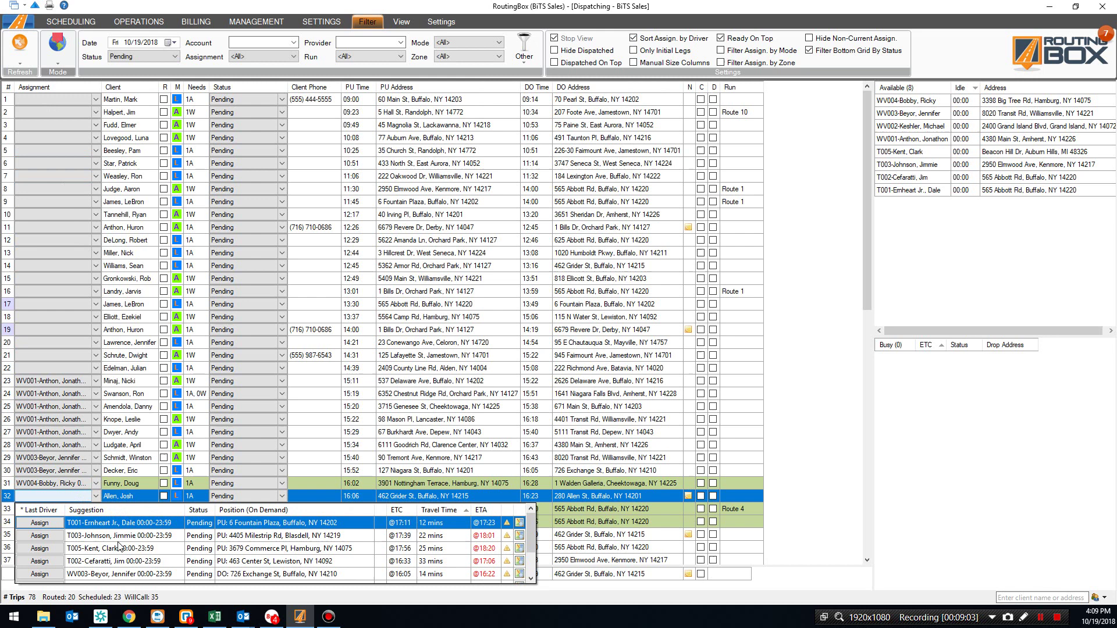
{"action": "left_click", "coordinate": [62, 576]}
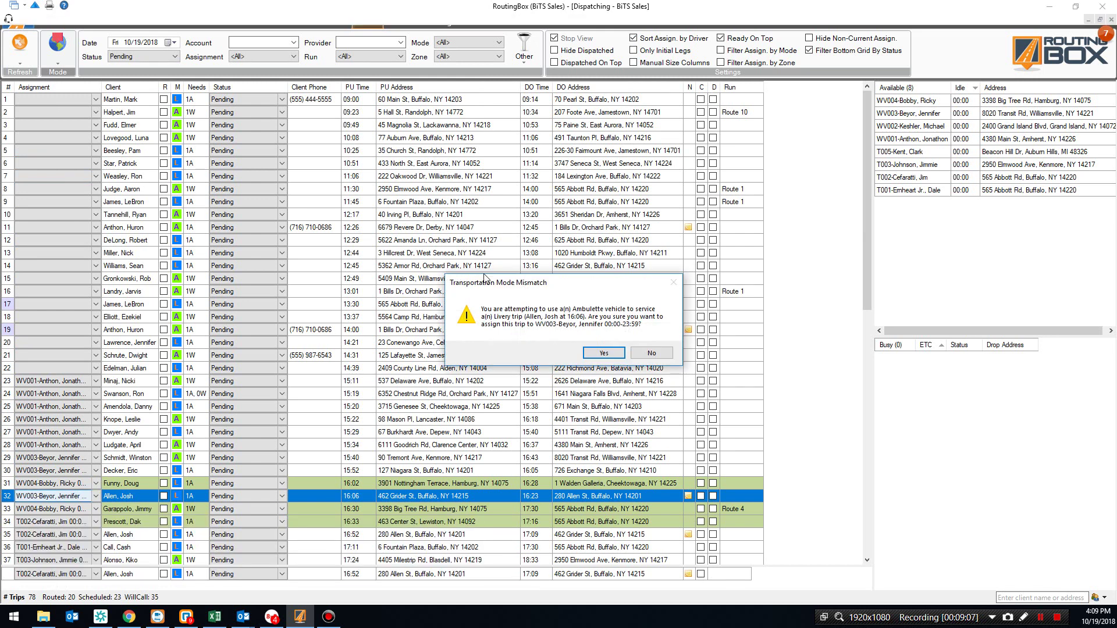
{"action": "left_click", "coordinate": [592, 356]}
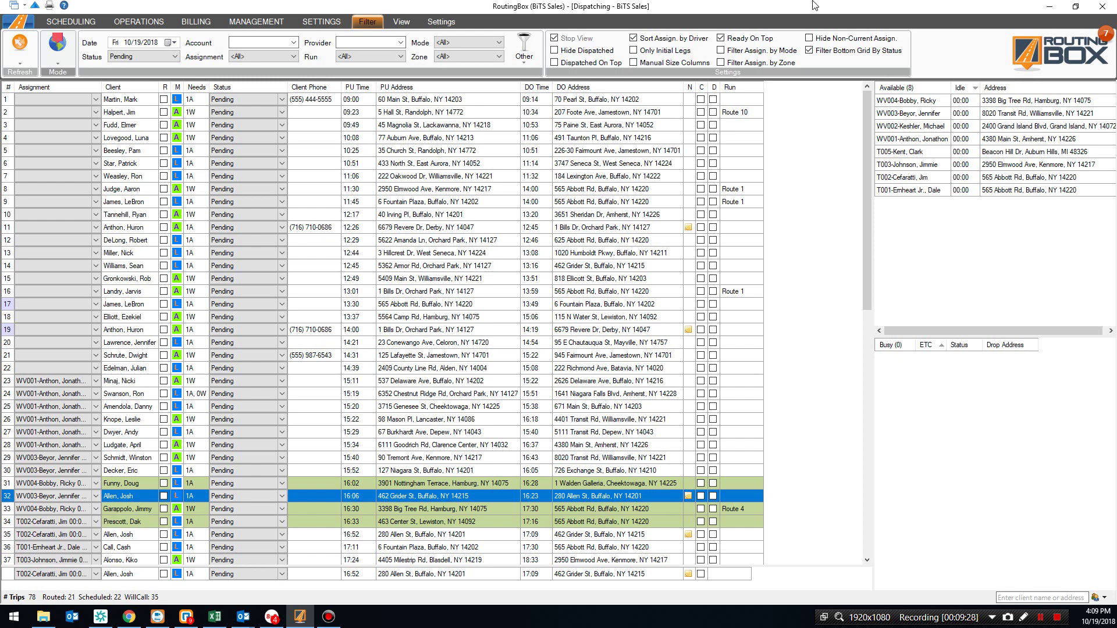
Close the Dispatching window and open the Tracker from Operations
{"action": "left_click", "coordinate": [1076, 8]}
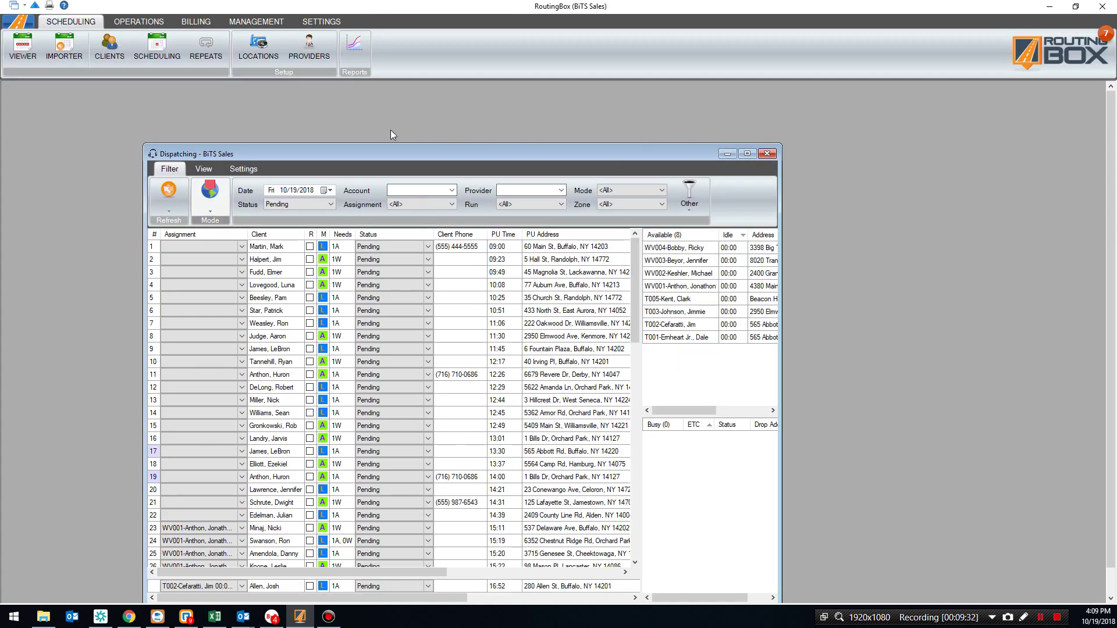
{"action": "left_click", "coordinate": [138, 21]}
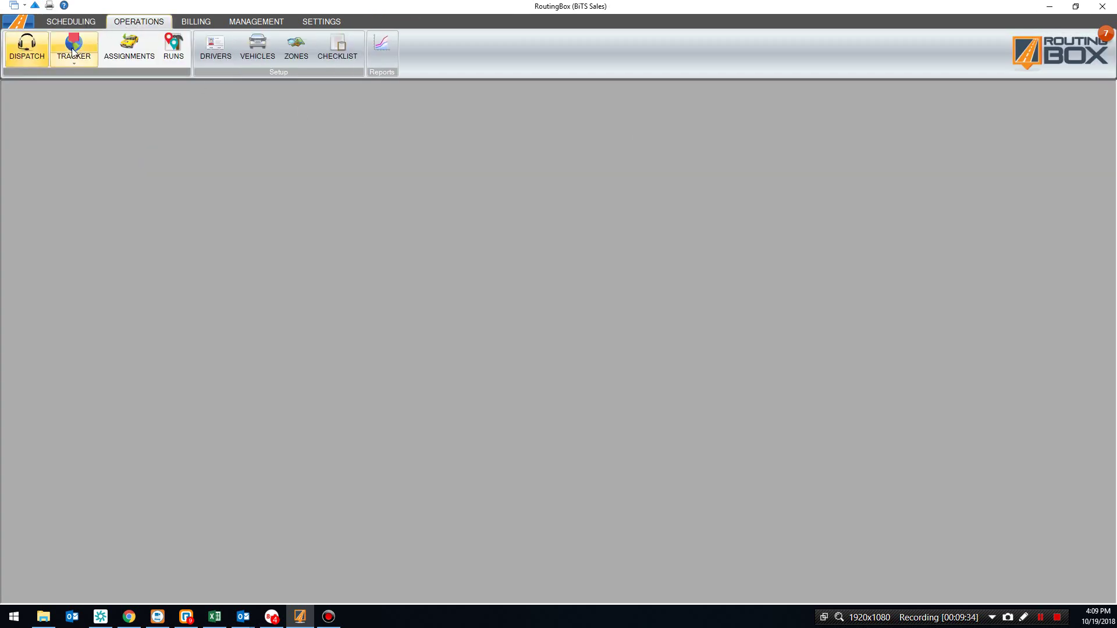
{"action": "left_click", "coordinate": [74, 47]}
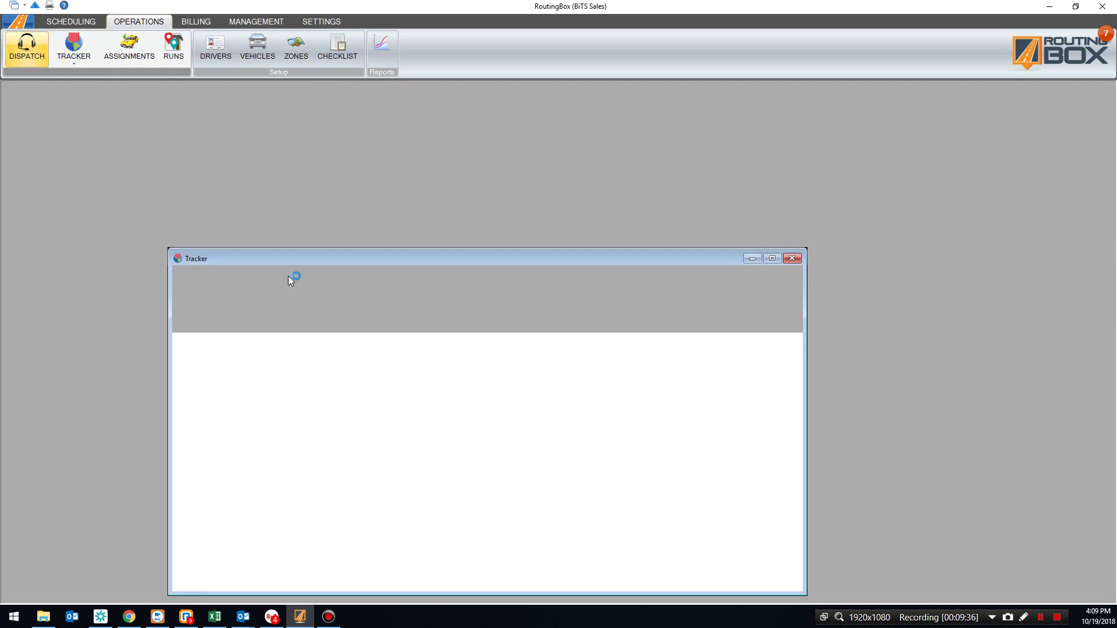
Maximize the Tracker window and show the wider Buffalo area around the tracked vehicle on the map
{"action": "left_click_drag", "start_coordinate": [349, 265], "coordinate": [377, 168]}
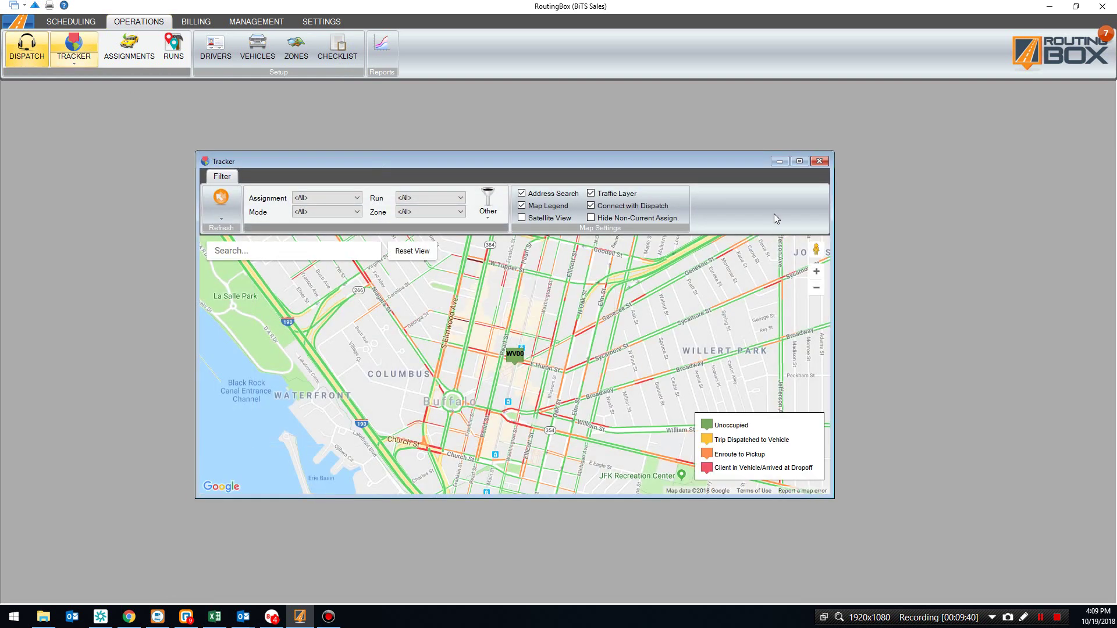
{"action": "scroll", "coordinate": [642, 354], "scroll_direction": "down", "scroll_amount": 4}
{"action": "scroll", "coordinate": [644, 361], "scroll_direction": "up", "scroll_amount": 1}
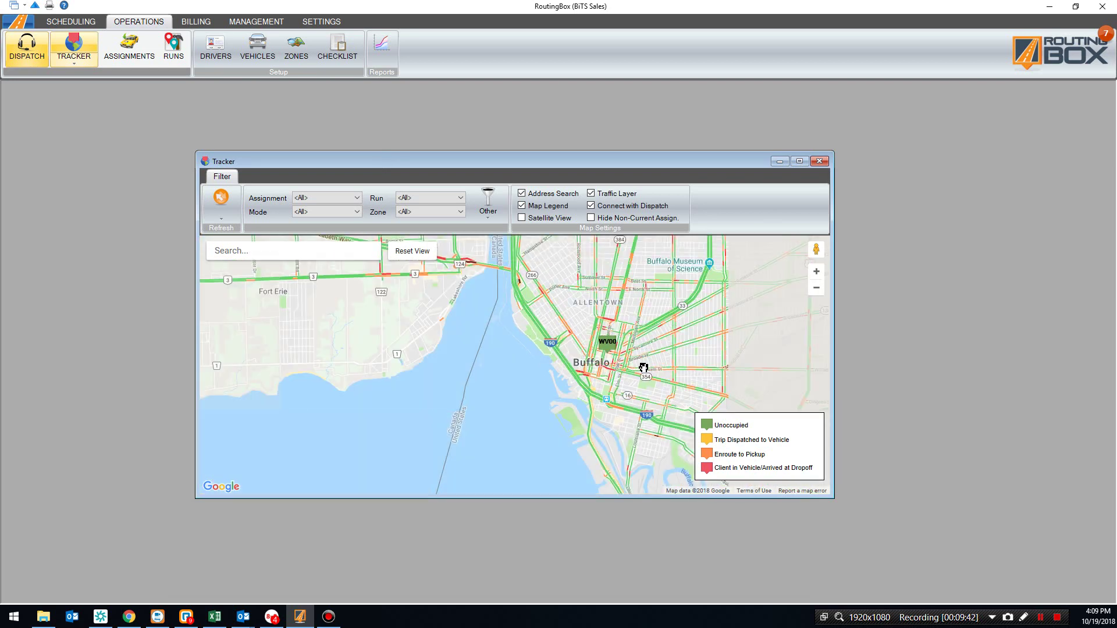
{"action": "left_click_drag", "start_coordinate": [644, 369], "coordinate": [591, 389]}
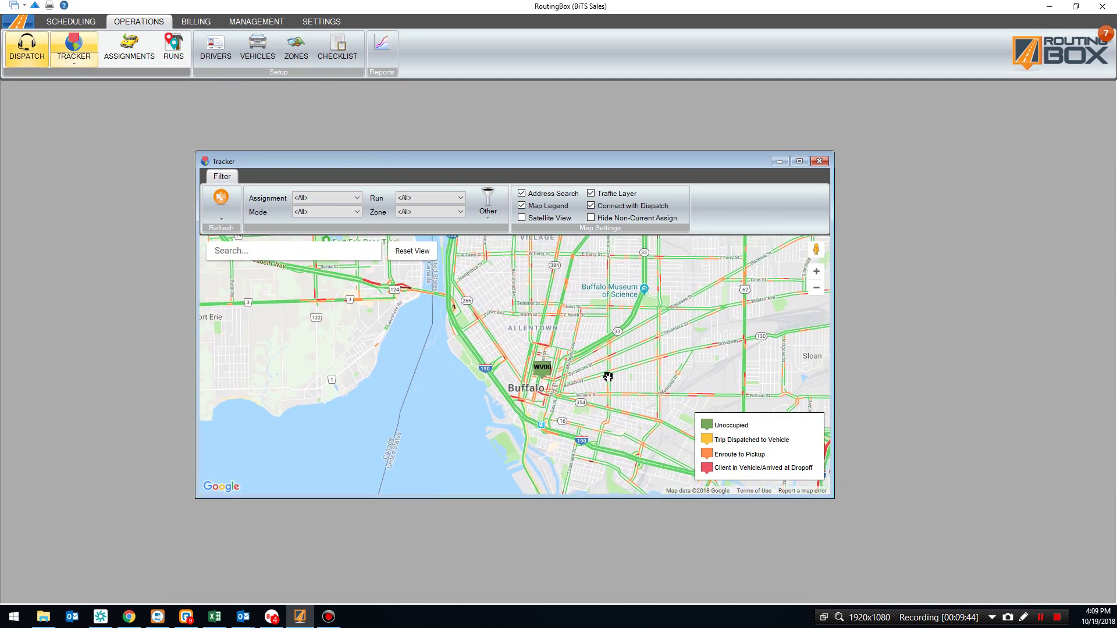
{"action": "left_click", "coordinate": [799, 161]}
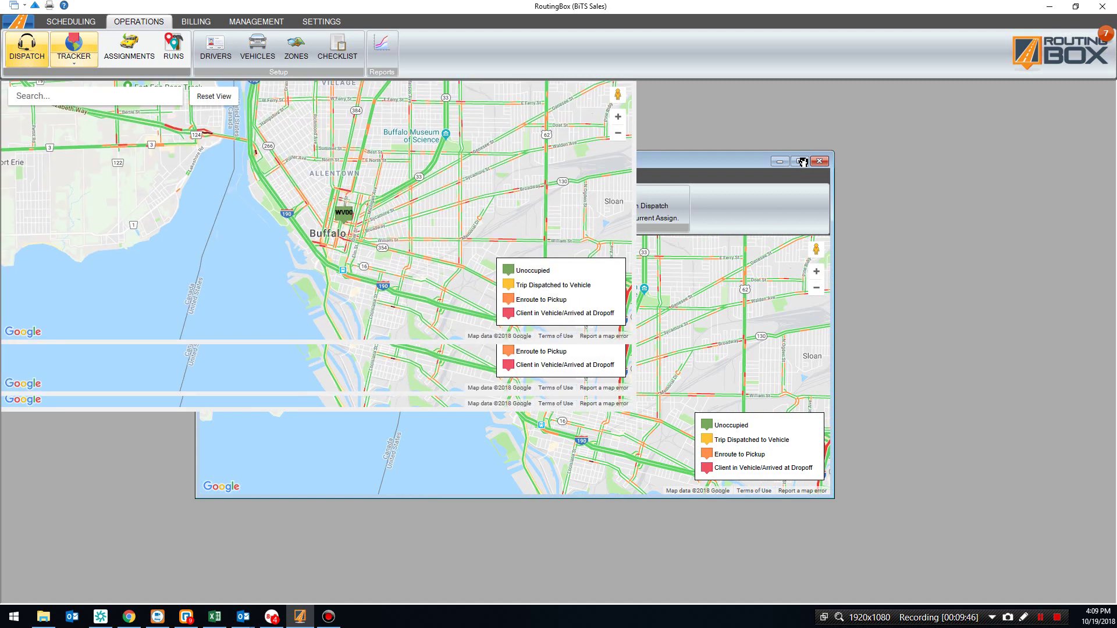
{"action": "scroll", "coordinate": [663, 243], "scroll_direction": "down", "scroll_amount": 1}
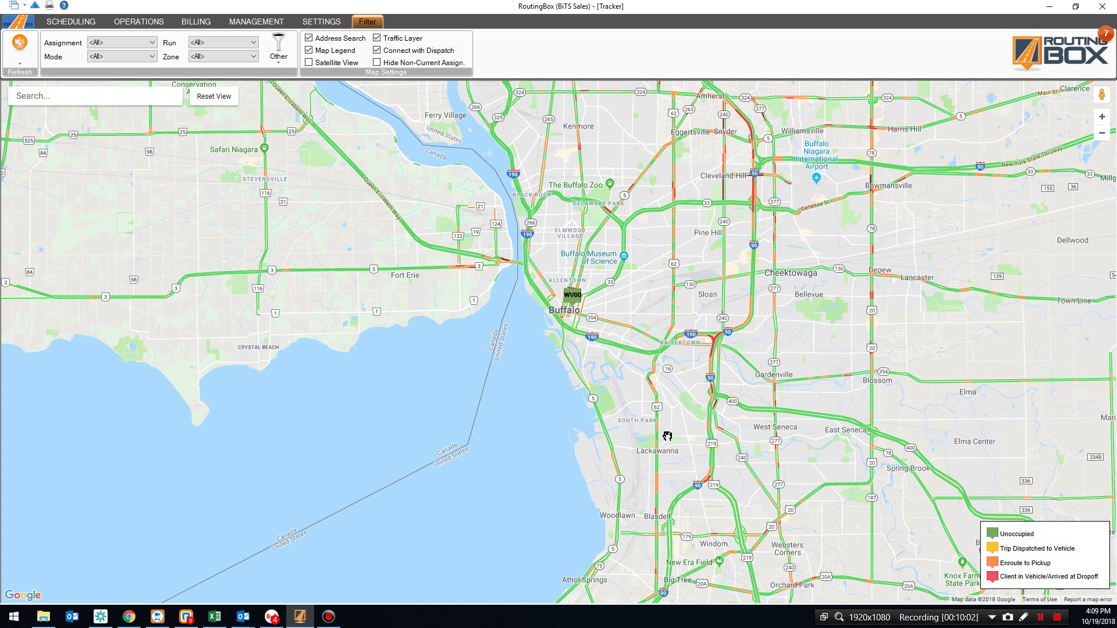
{"action": "scroll", "coordinate": [600, 382], "scroll_direction": "down", "scroll_amount": 1}
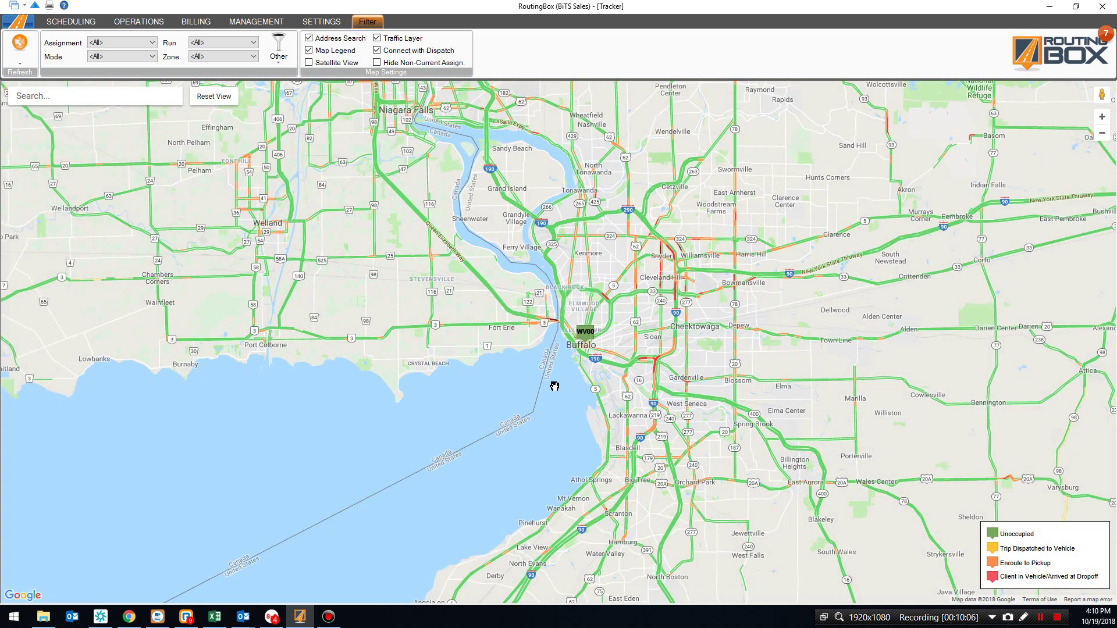
Examine the WV001 vehicle's details on the map, including assignment, ETC, status, vehicle load and last ping, and close them
{"action": "left_click", "coordinate": [586, 333]}
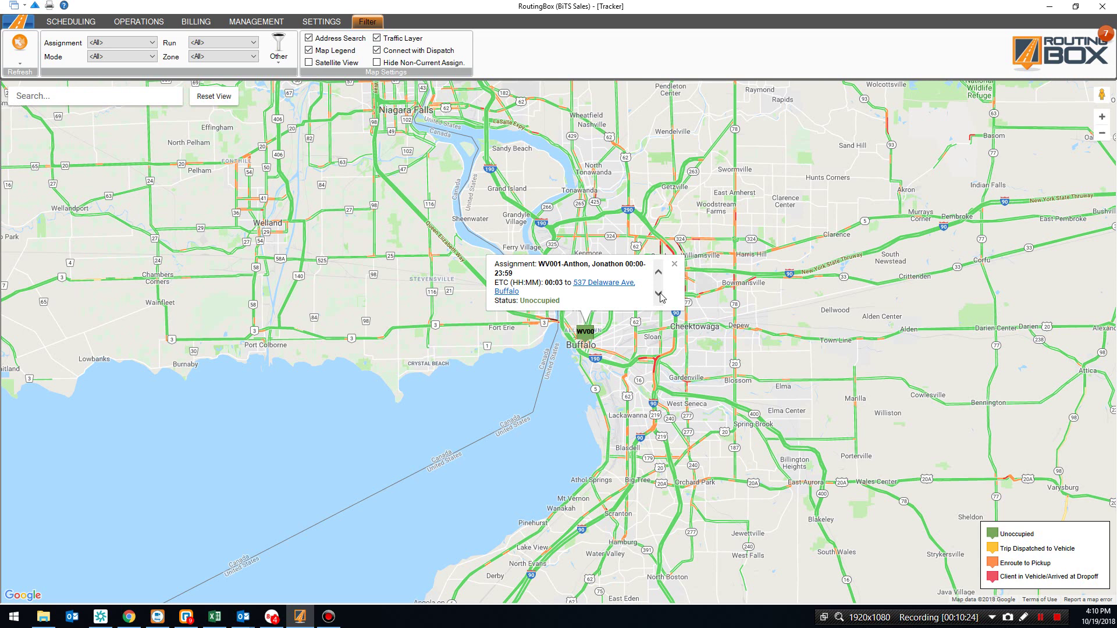
{"action": "left_click", "coordinate": [581, 314]}
{"action": "left_click", "coordinate": [593, 335]}
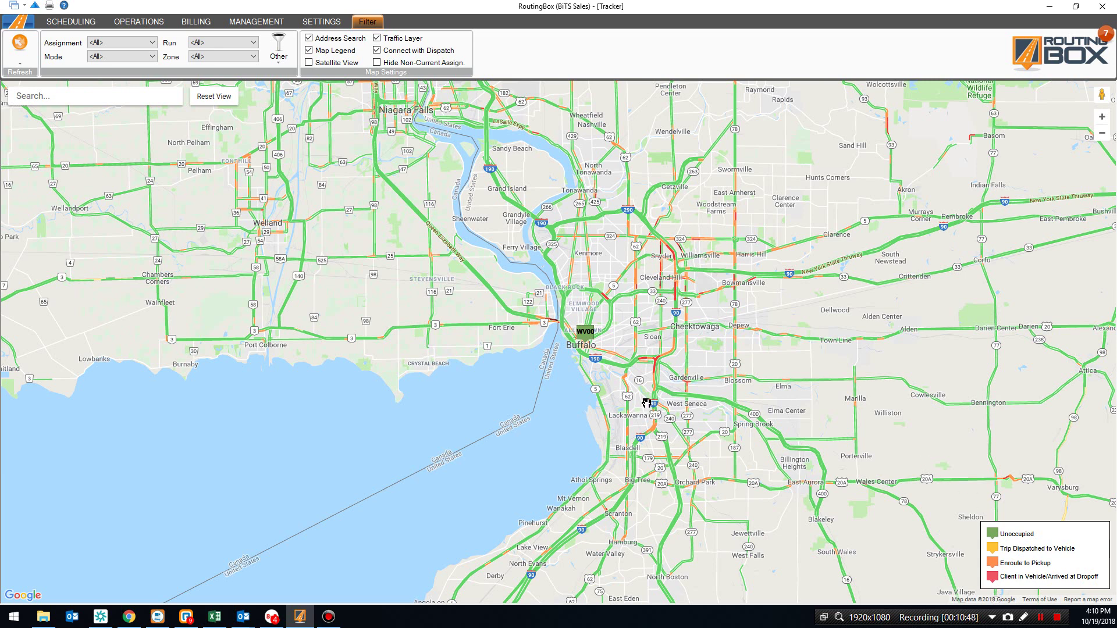
{"action": "left_click", "coordinate": [589, 340]}
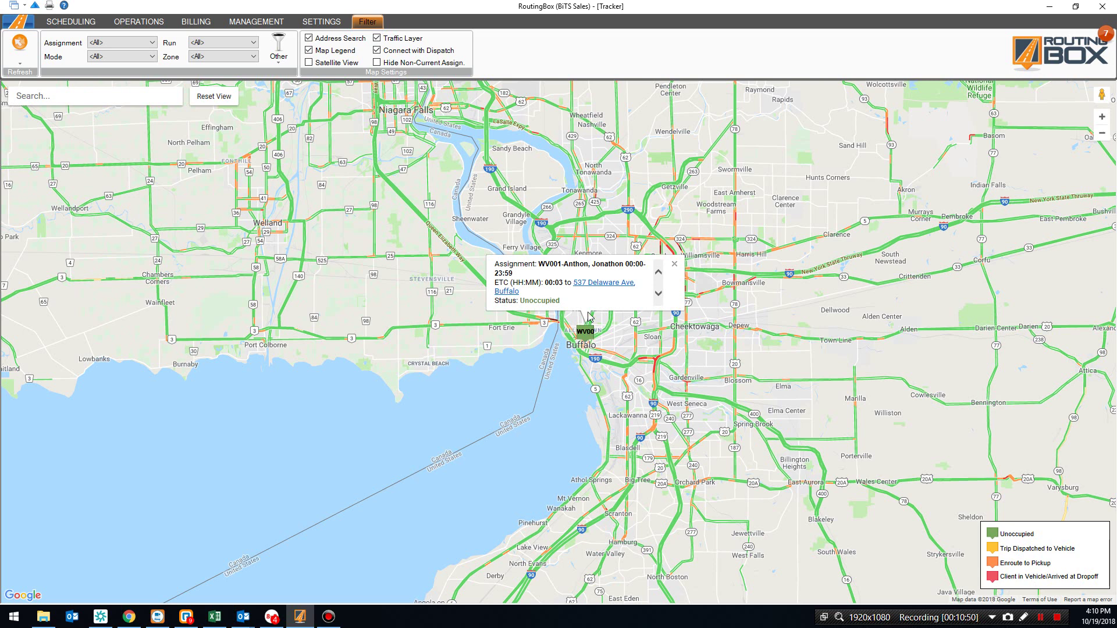
{"action": "left_click", "coordinate": [658, 294]}
{"action": "left_click_drag", "start_coordinate": [658, 296], "coordinate": [657, 294]}
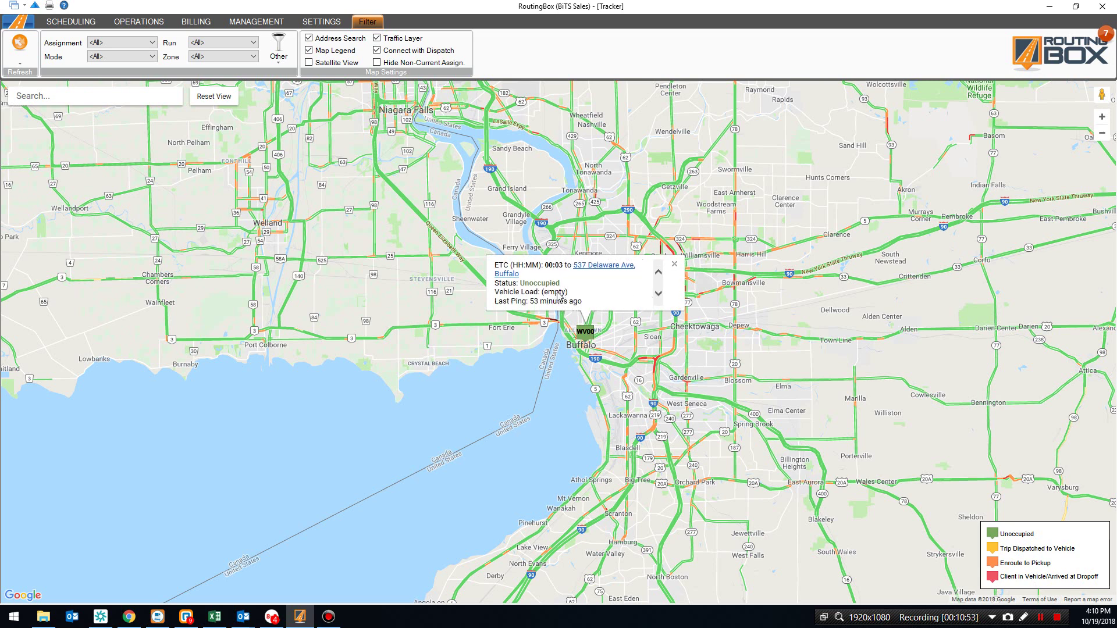
{"action": "left_click", "coordinate": [596, 332]}
{"action": "left_click", "coordinate": [606, 321]}
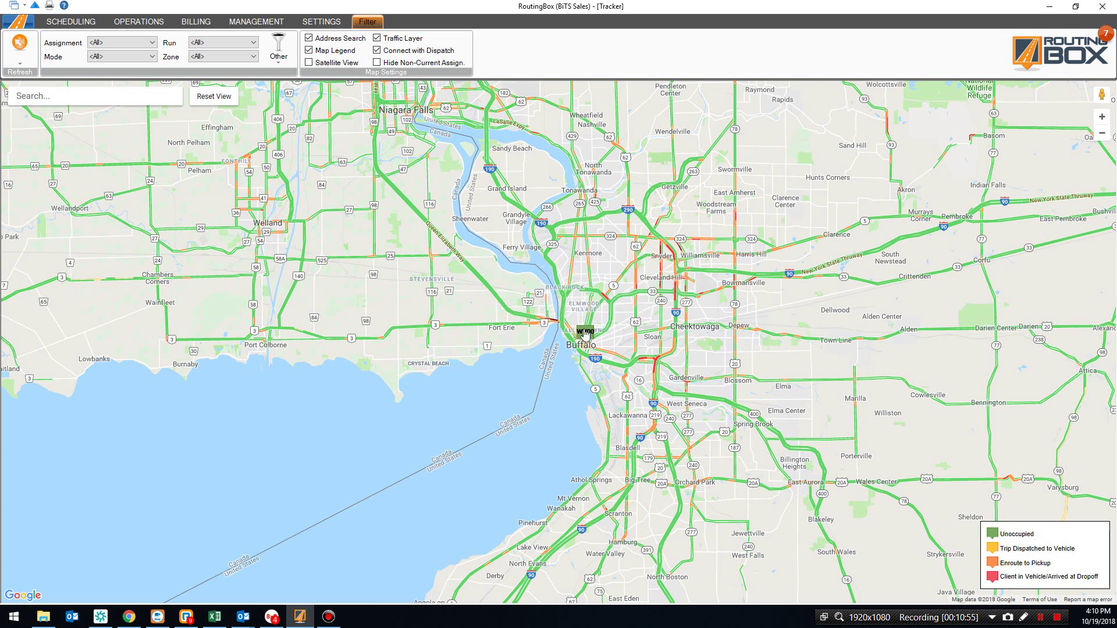
{"action": "left_click", "coordinate": [585, 332]}
{"action": "scroll", "coordinate": [593, 299], "scroll_direction": "down", "scroll_amount": 2}
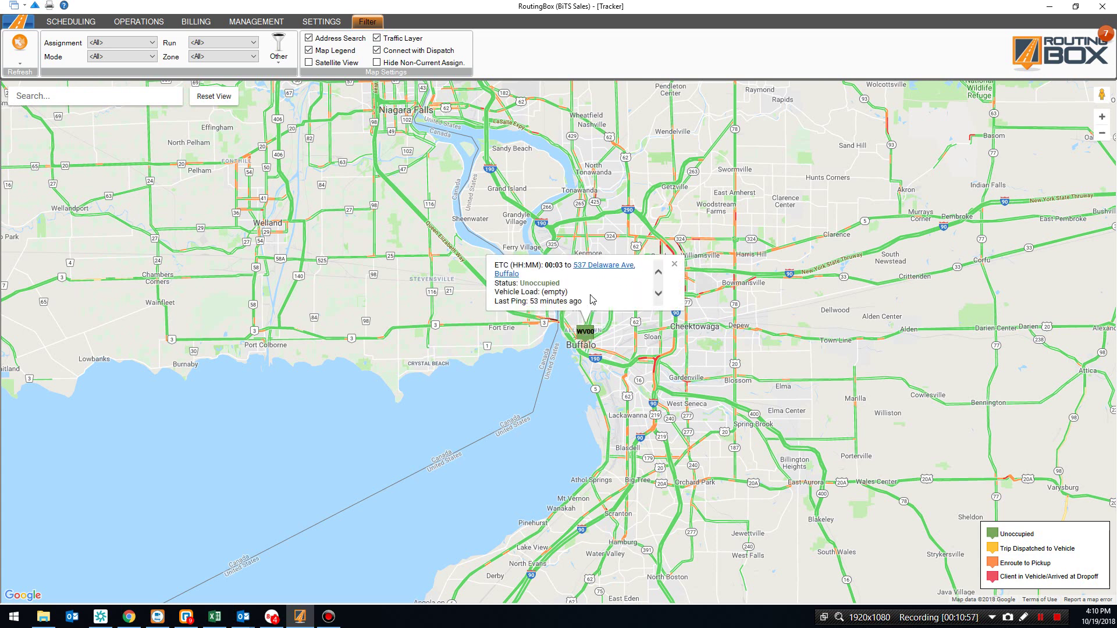
{"action": "left_click", "coordinate": [620, 377]}
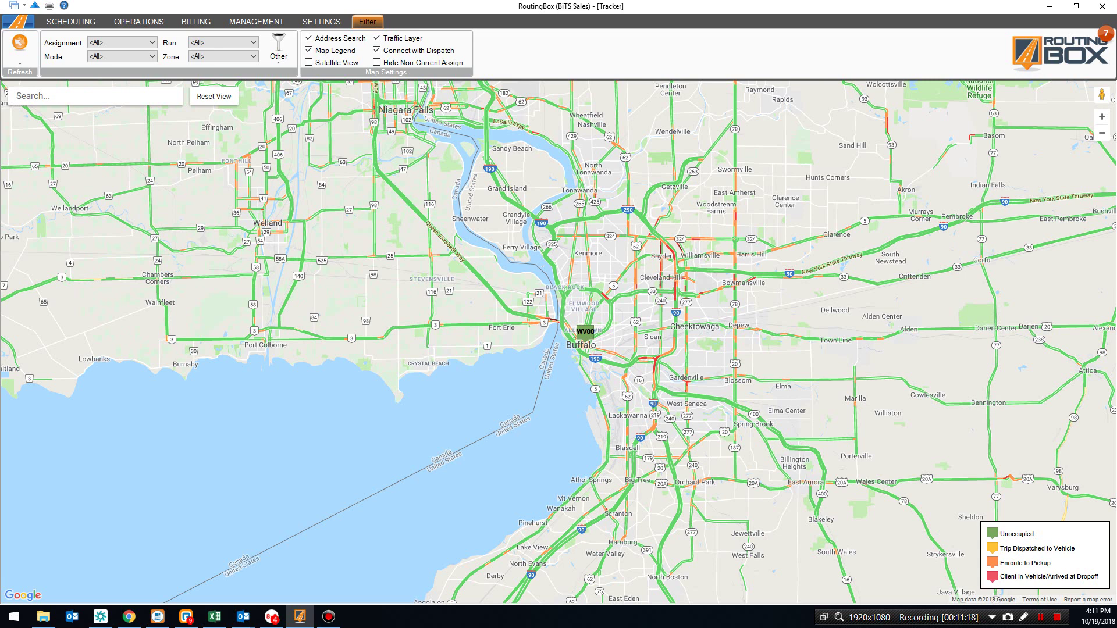
Restore and close the Tracker window, and open the Tracker's History from Operations
{"action": "left_click", "coordinate": [1075, 6]}
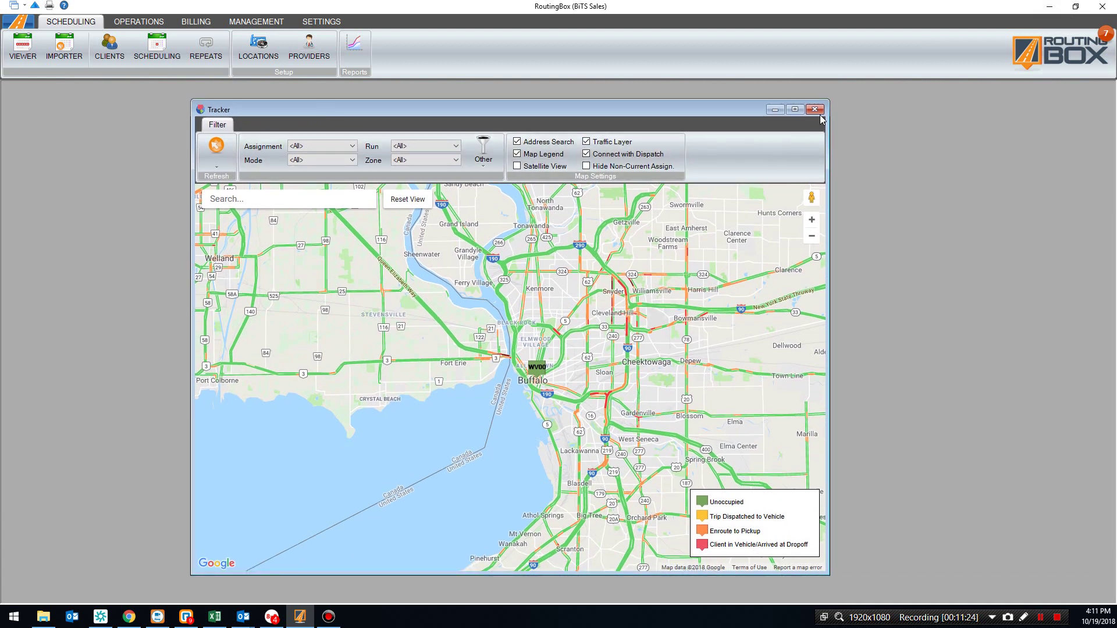
{"action": "left_click", "coordinate": [815, 110]}
{"action": "left_click", "coordinate": [141, 23]}
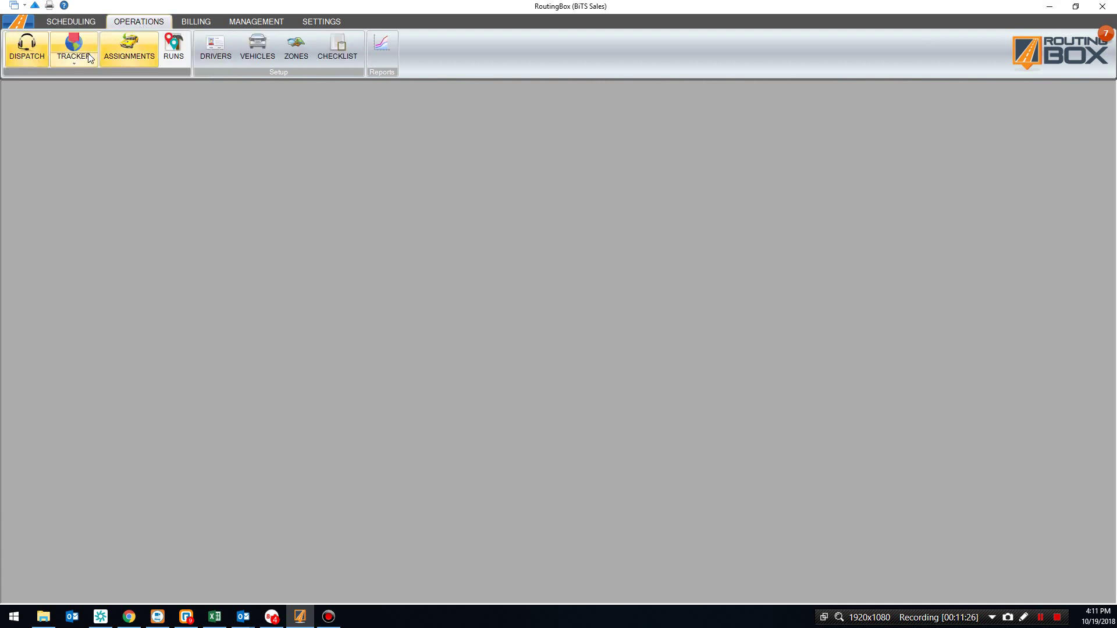
{"action": "left_click", "coordinate": [73, 63]}
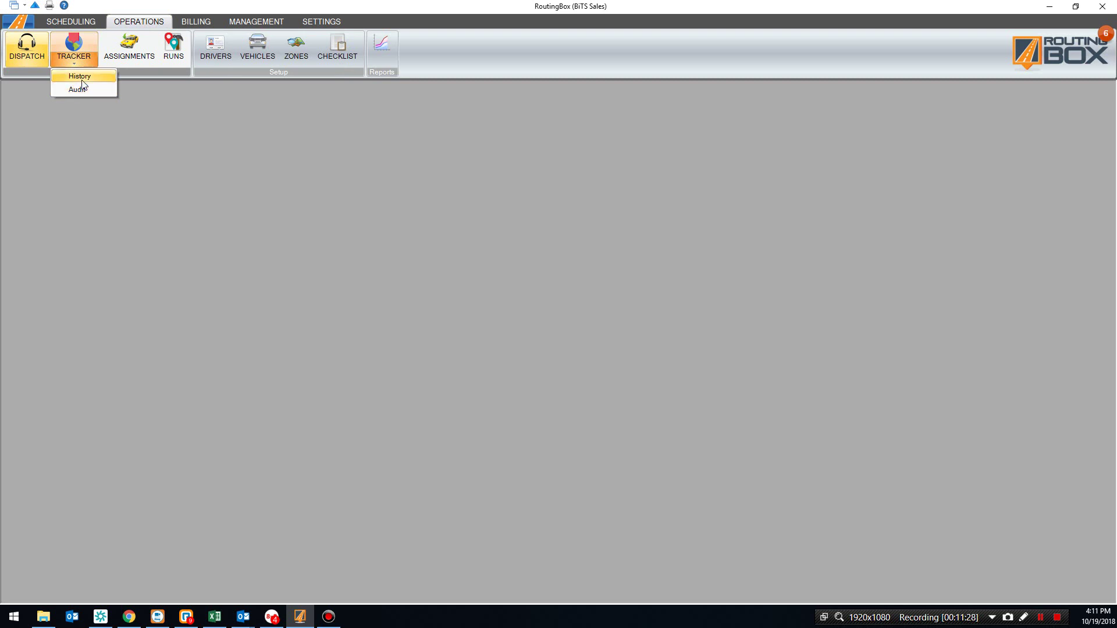
{"action": "left_click", "coordinate": [82, 79]}
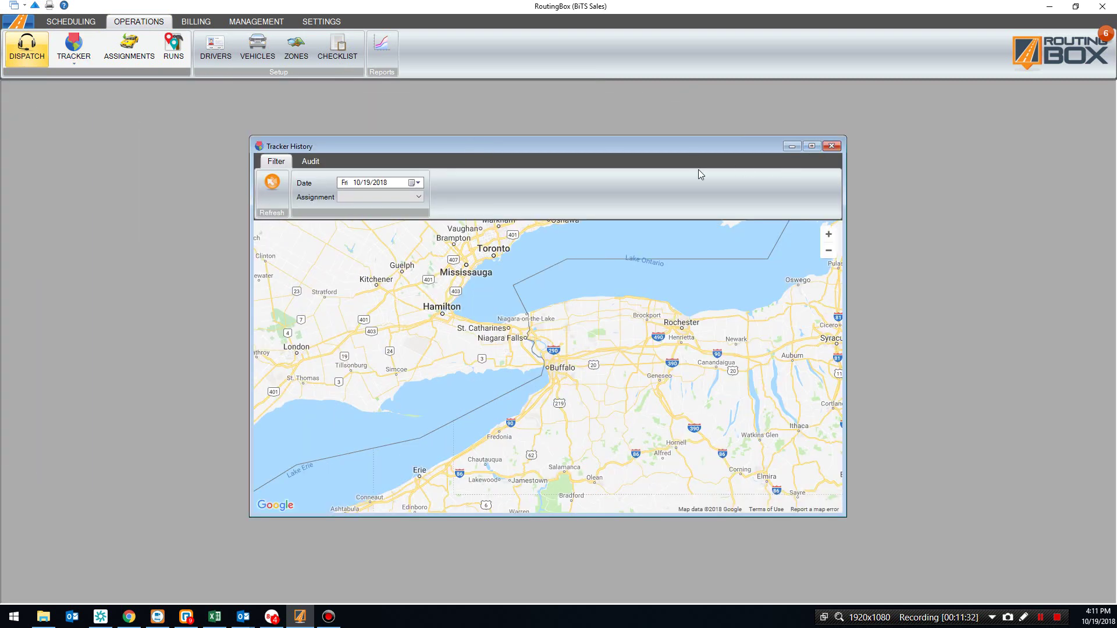
Load the 10/19/2018 tracker history for the WV001 assignment
{"action": "left_click", "coordinate": [390, 197]}
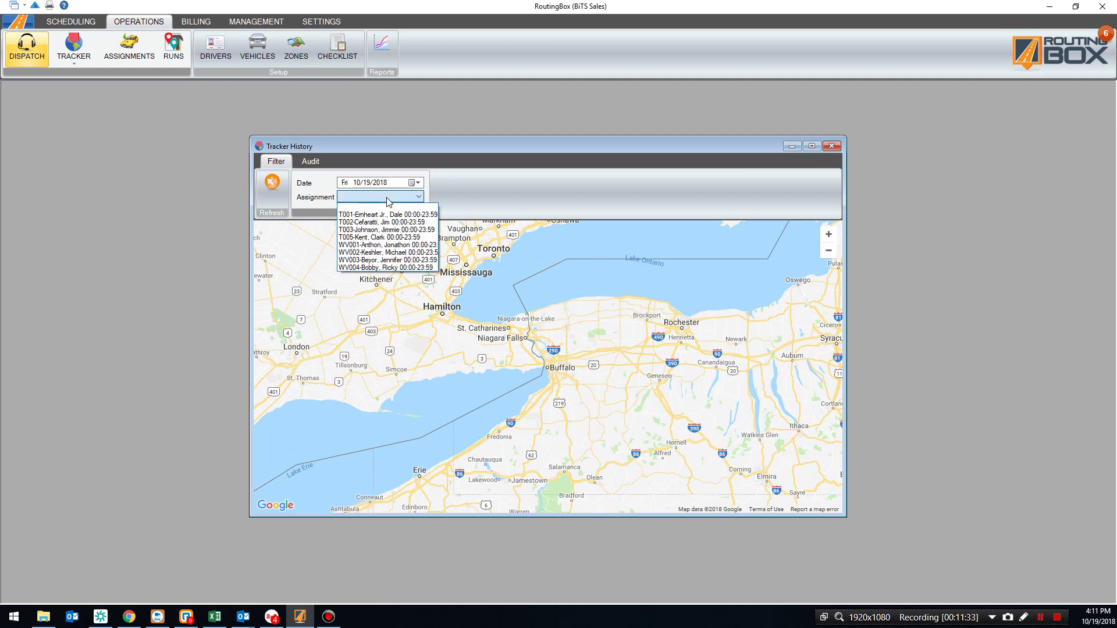
{"action": "left_click", "coordinate": [375, 252]}
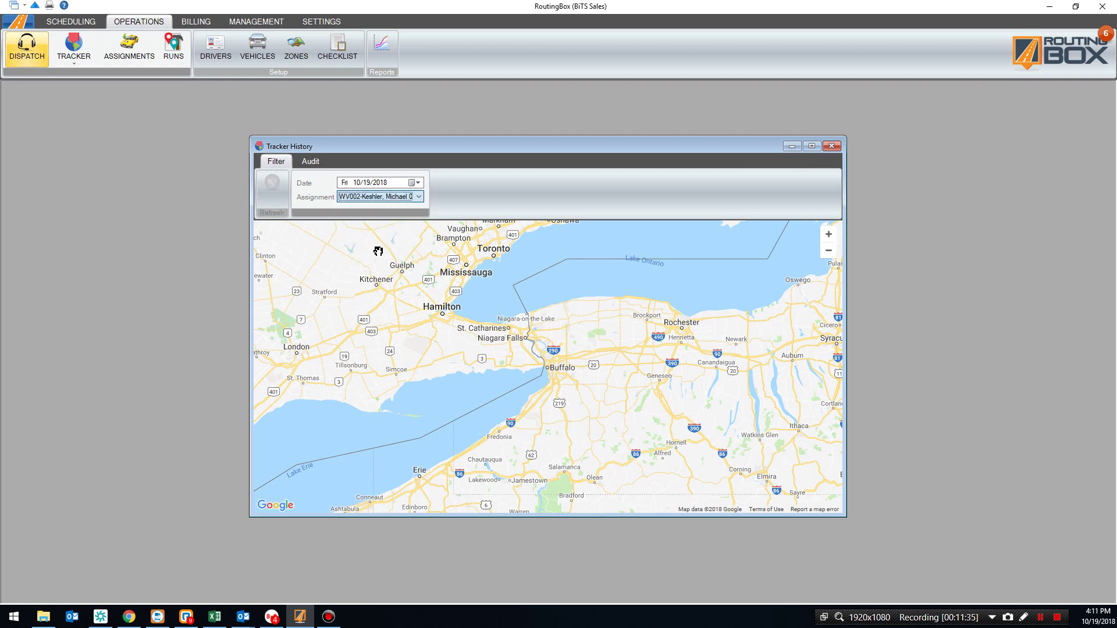
{"action": "left_click", "coordinate": [379, 197]}
{"action": "left_click", "coordinate": [378, 243]}
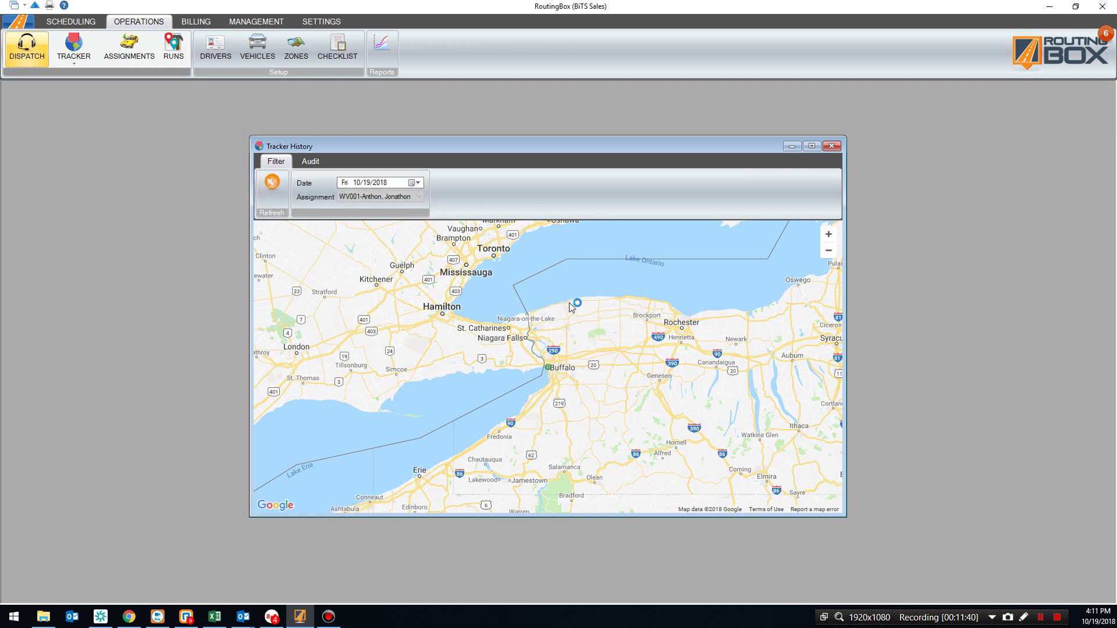
Inspect the event and timestamp of the history point near Main St and Genesee St in Buffalo, and close its details
{"action": "scroll", "coordinate": [572, 307], "scroll_direction": "up", "scroll_amount": 10}
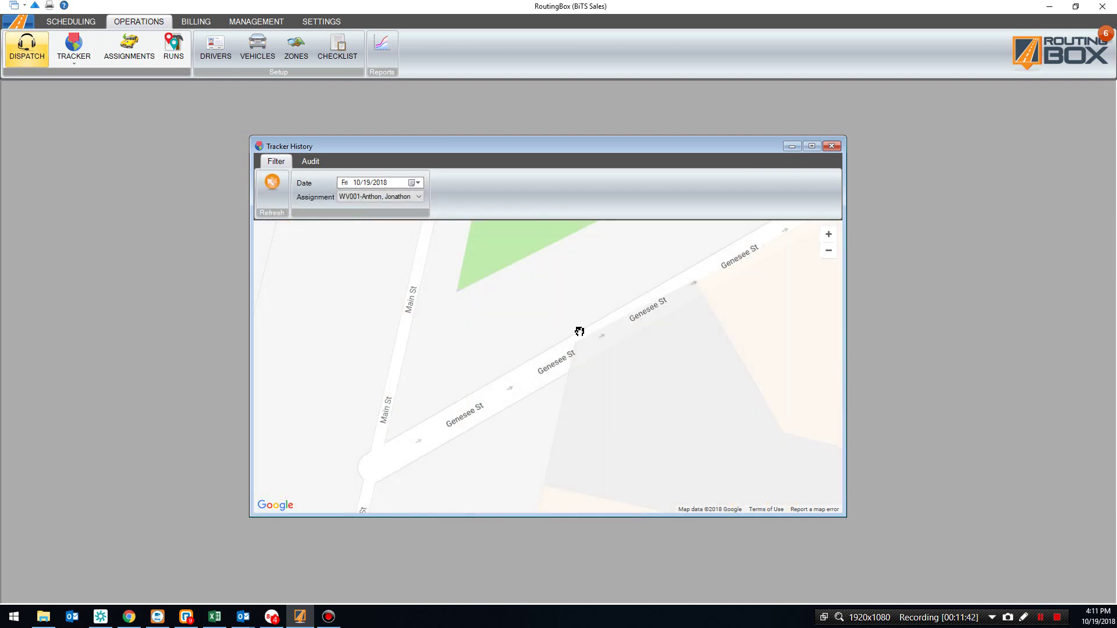
{"action": "scroll", "coordinate": [579, 332], "scroll_direction": "down", "scroll_amount": 3}
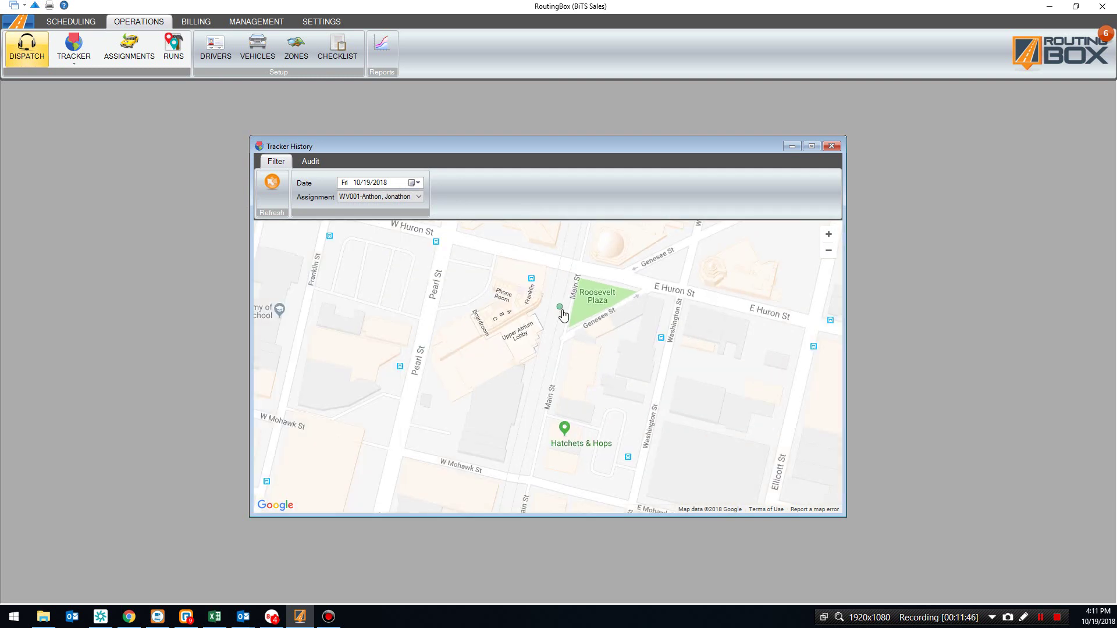
{"action": "scroll", "coordinate": [561, 313], "scroll_direction": "down", "scroll_amount": 1}
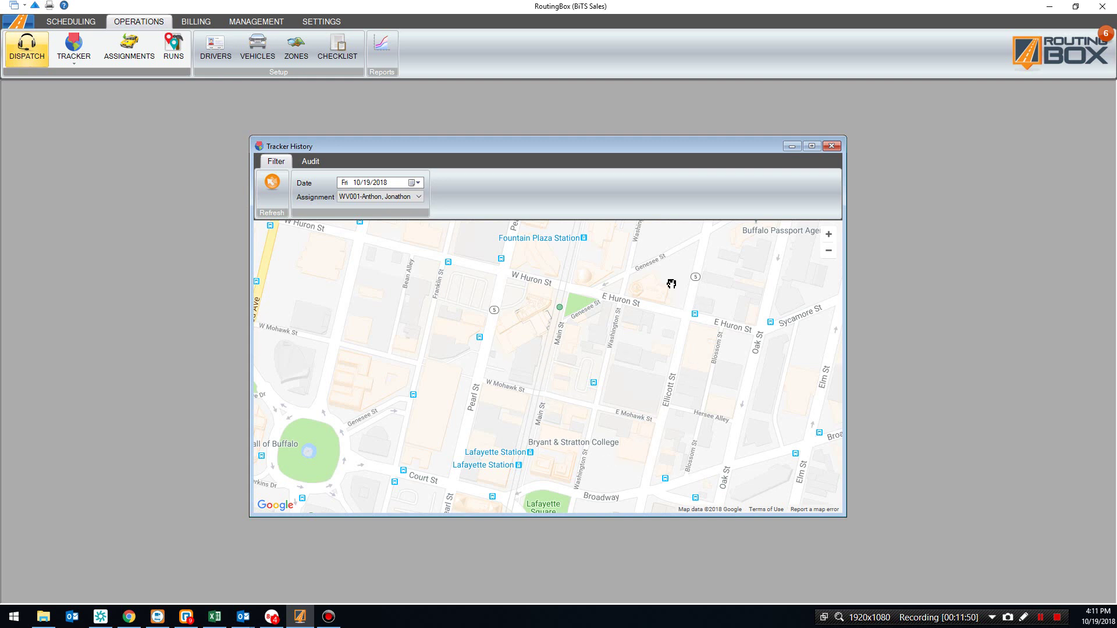
{"action": "left_click", "coordinate": [561, 312]}
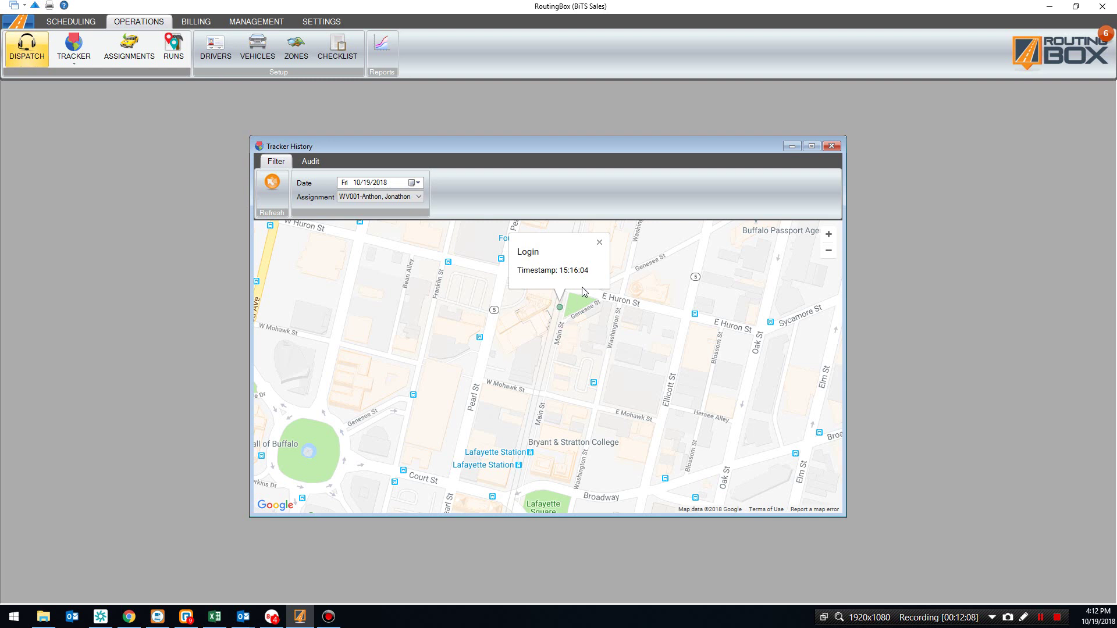
{"action": "left_click", "coordinate": [599, 242]}
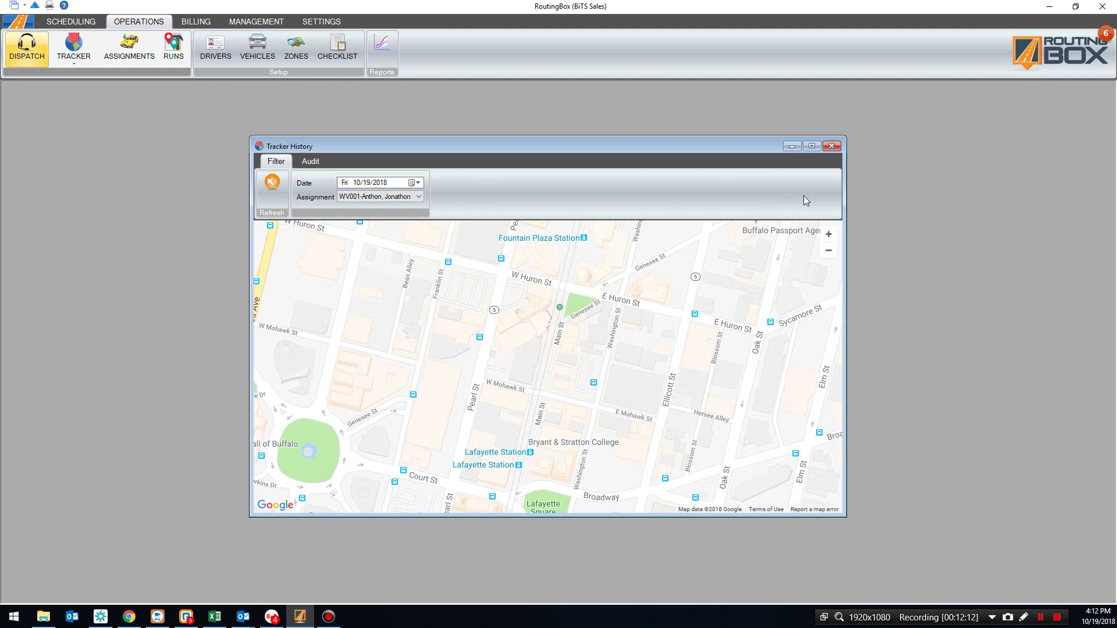
Open the tracker history Audit, set Distance in Feet to 100 for all assignments, and refresh the list
{"action": "left_click", "coordinate": [310, 161]}
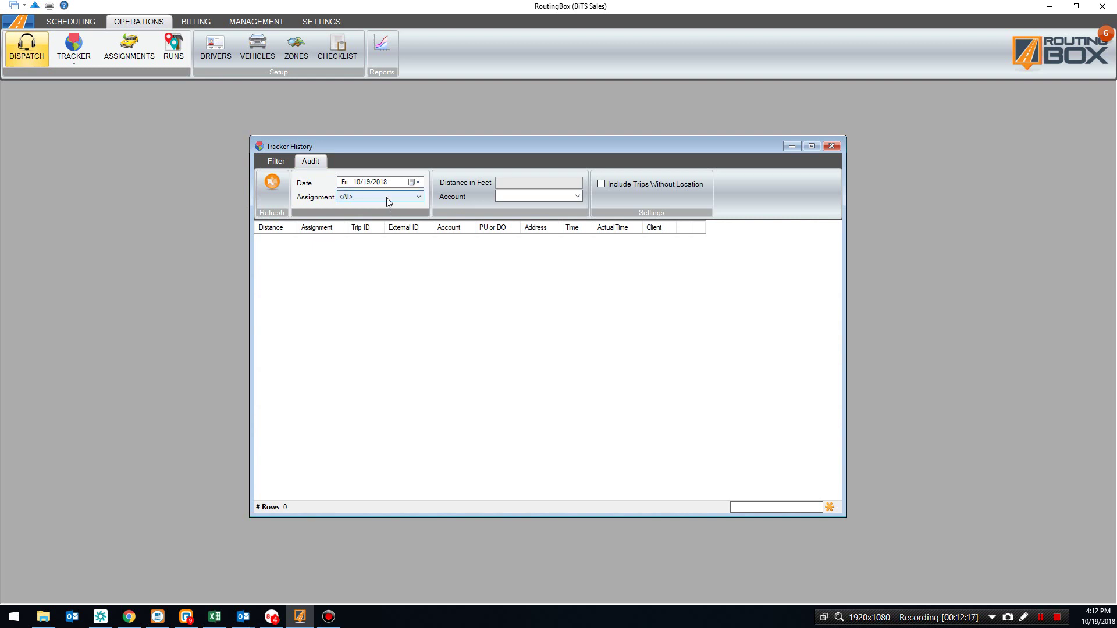
{"action": "left_click", "coordinate": [527, 185]}
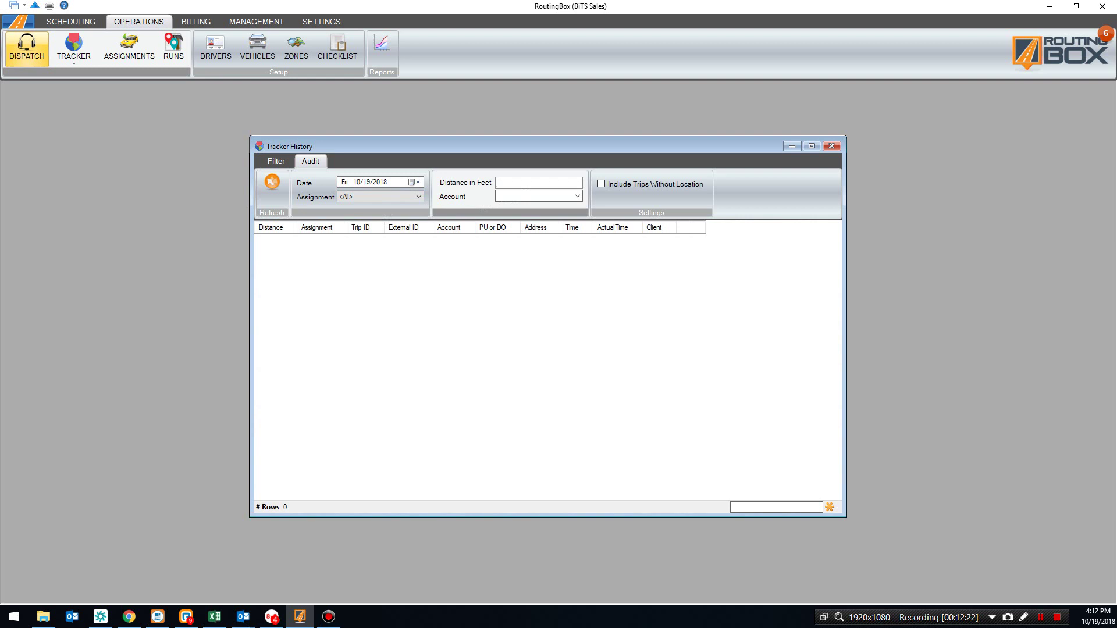
{"action": "type", "text": "100"}
{"action": "key", "text": "ctrl+a"}
{"action": "key", "text": "End"}
{"action": "left_click", "coordinate": [270, 184]}
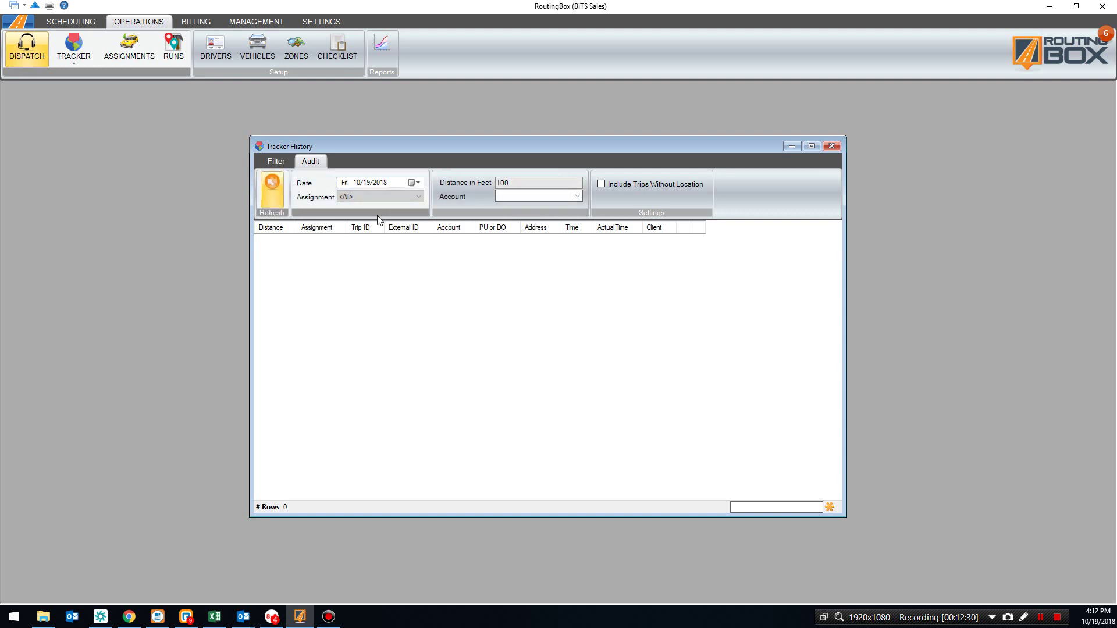
Set the audit date to Wednesday 10/17/2018
{"action": "left_click", "coordinate": [420, 185]}
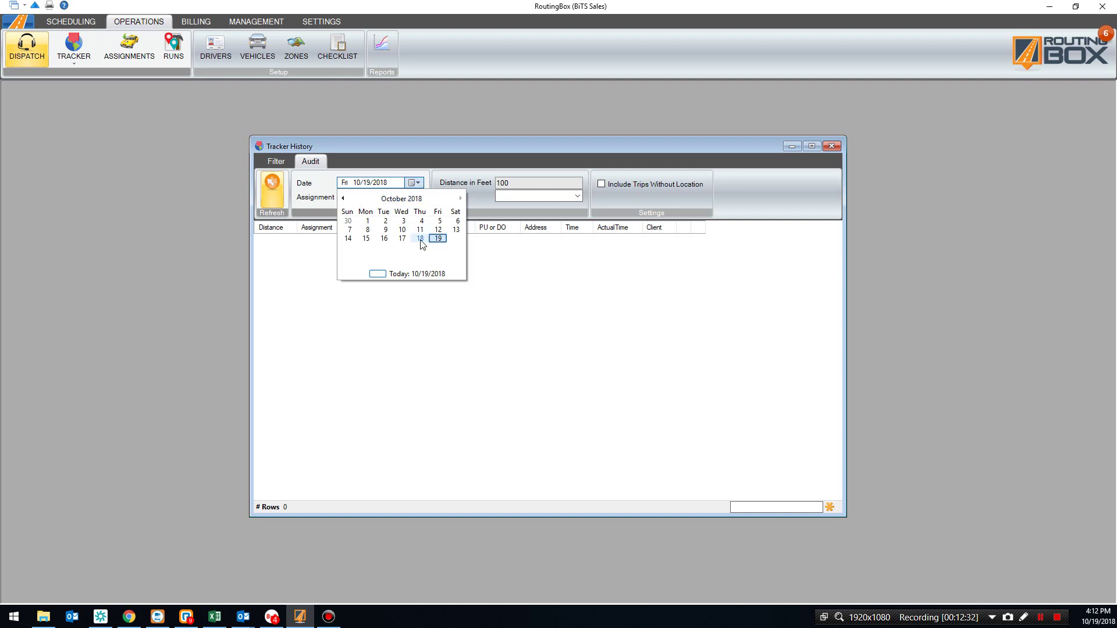
{"action": "left_click", "coordinate": [419, 242]}
{"action": "left_click", "coordinate": [418, 183]}
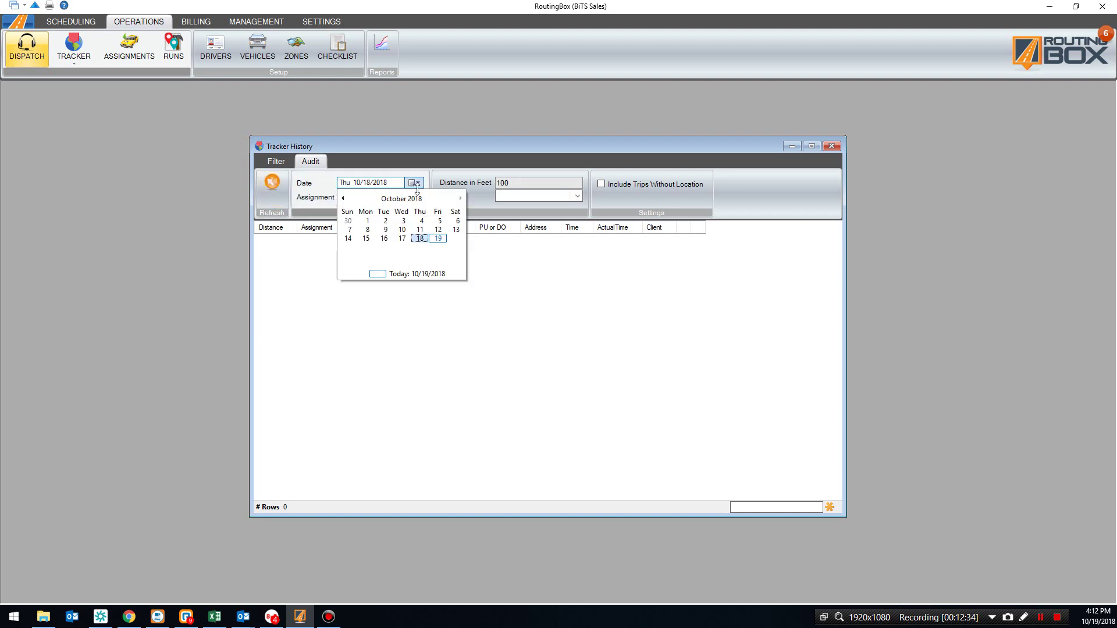
{"action": "left_click", "coordinate": [407, 242]}
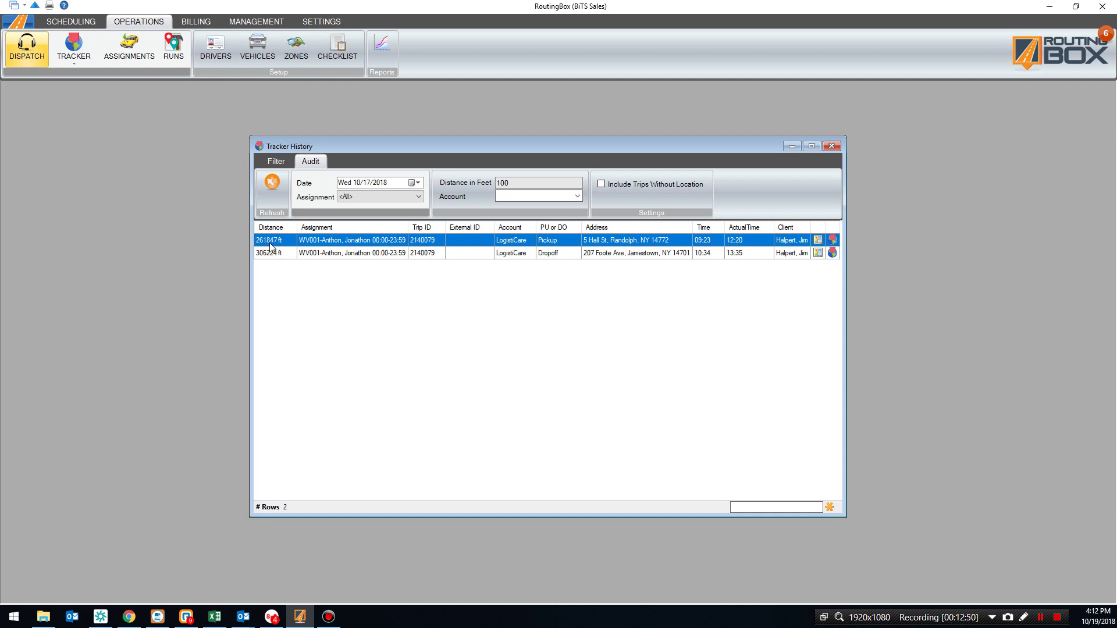
Compare the audited LogistiCare pickup and dropoff rows, and show the pickup's driver and stop positions on a map
{"action": "left_click", "coordinate": [334, 255]}
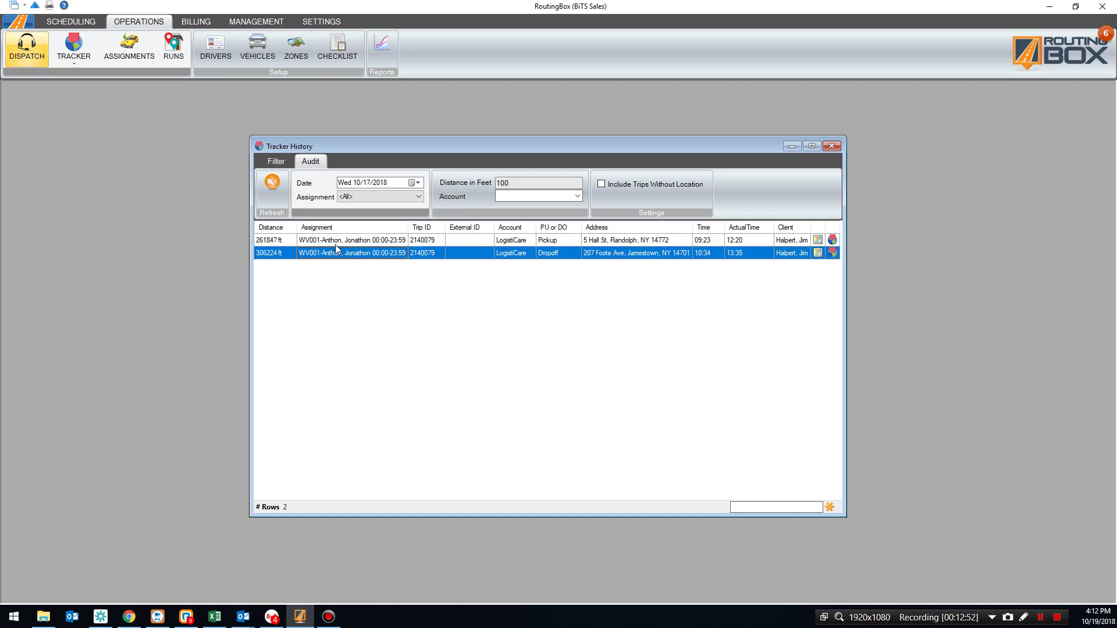
{"action": "left_click", "coordinate": [338, 239]}
{"action": "left_click", "coordinate": [340, 255]}
{"action": "left_click", "coordinate": [521, 244]}
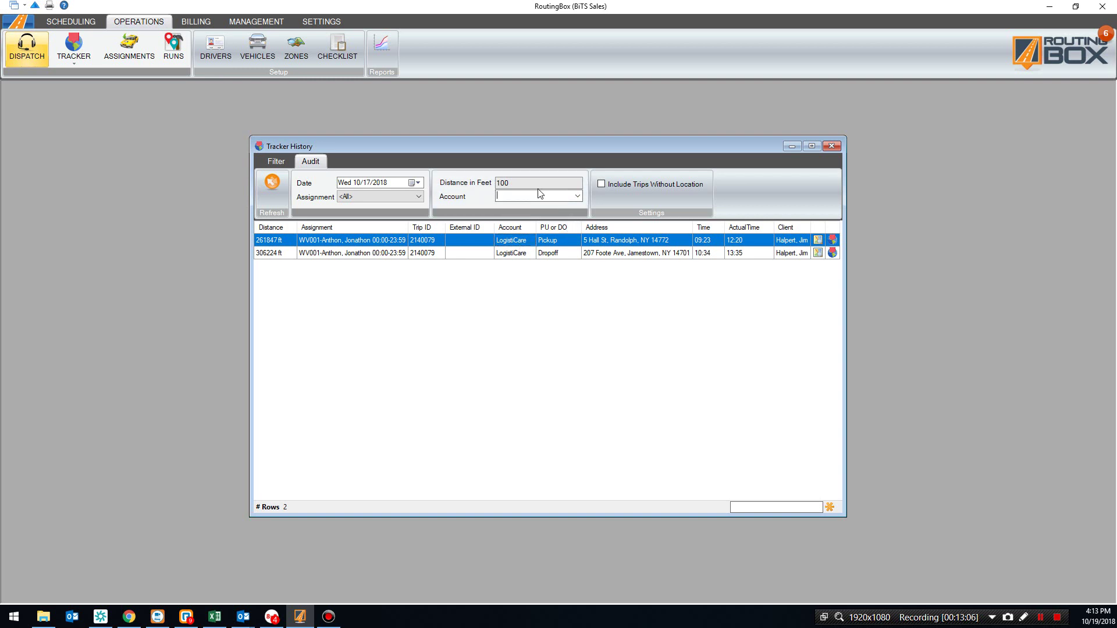
{"action": "left_click", "coordinate": [538, 254]}
{"action": "left_click", "coordinate": [549, 245]}
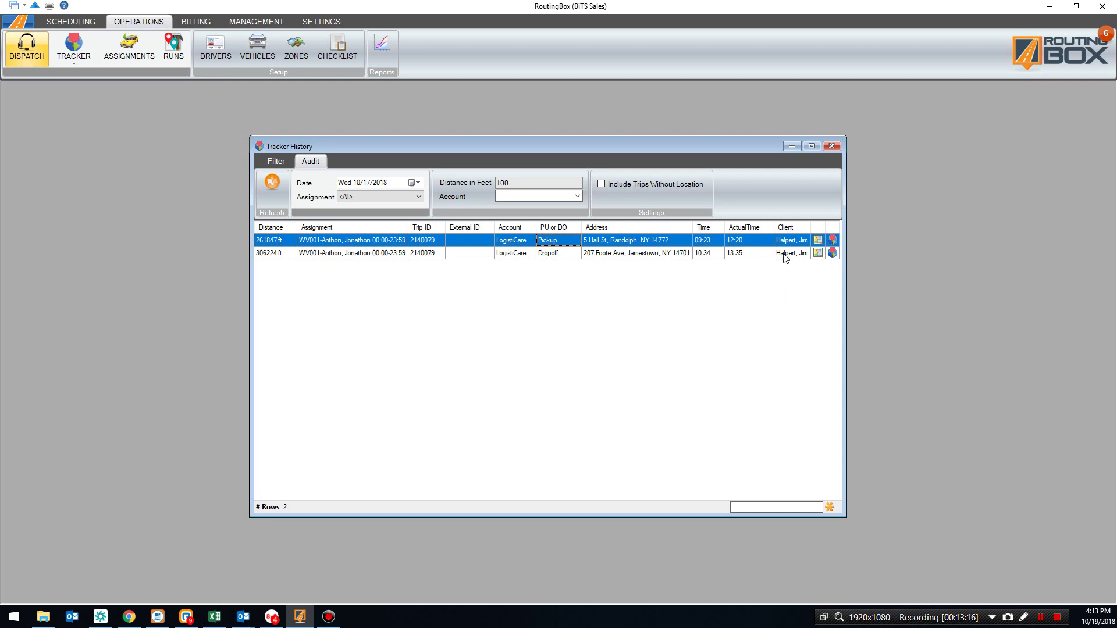
{"action": "left_click", "coordinate": [818, 240]}
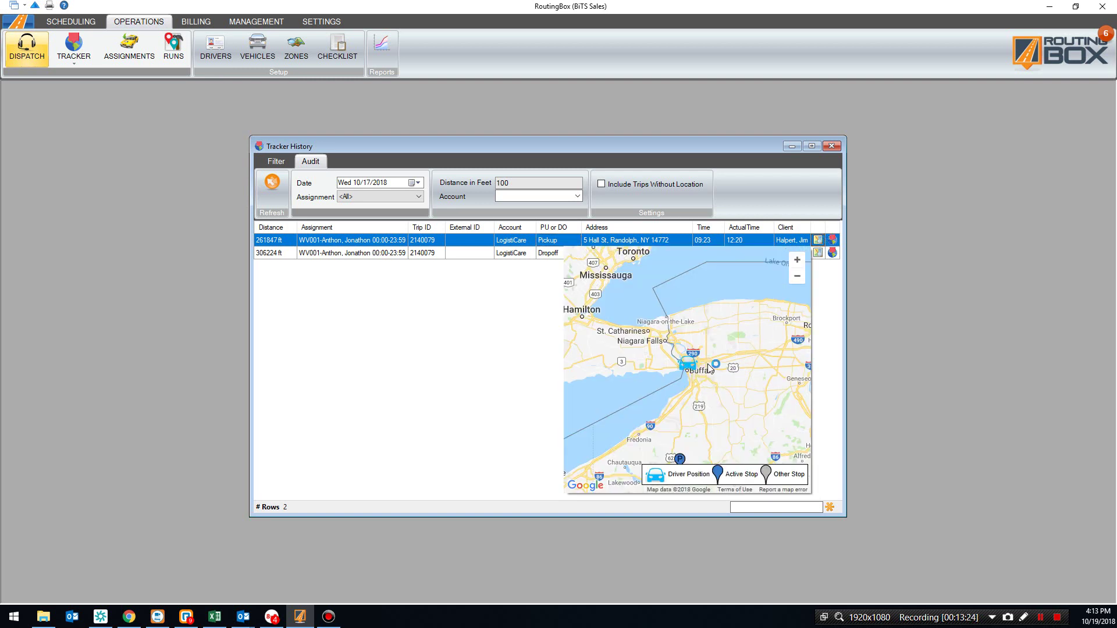
Compare the driver's position near Buffalo with the pickup and dropoff stops near Jamestown on the audit map
{"action": "scroll", "coordinate": [713, 366], "scroll_direction": "down", "scroll_amount": 1}
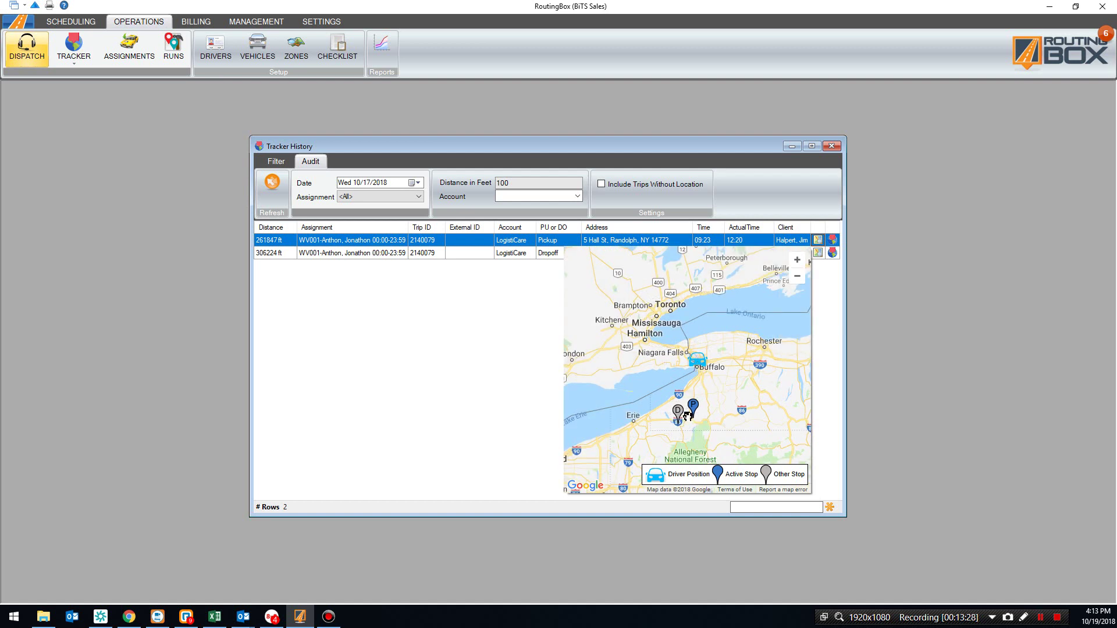
{"action": "scroll", "coordinate": [704, 357], "scroll_direction": "up", "scroll_amount": 1}
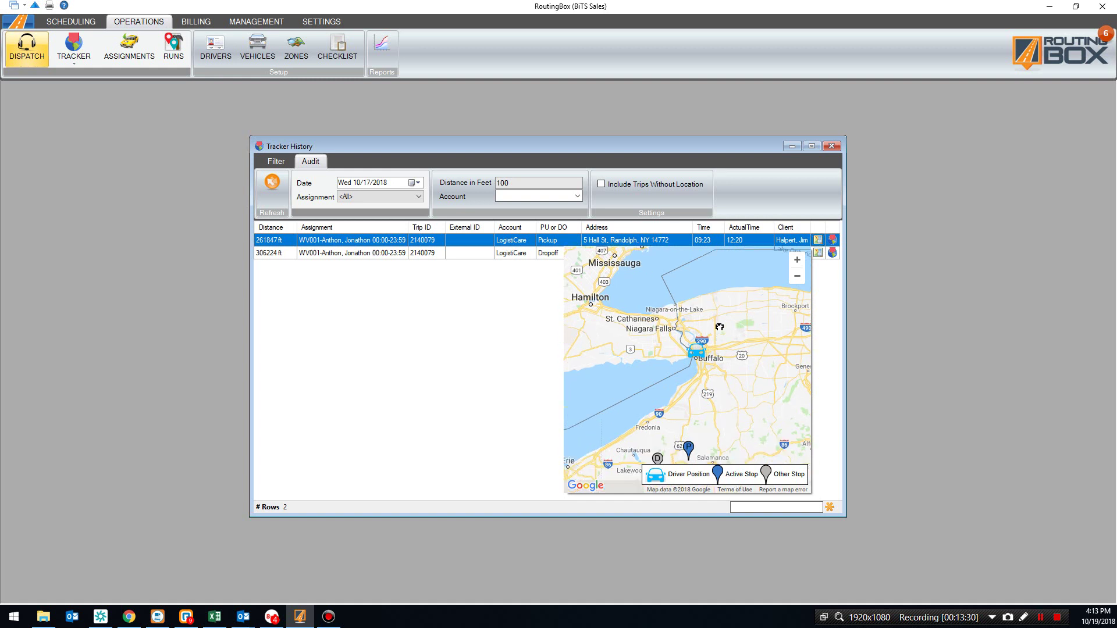
{"action": "left_click_drag", "start_coordinate": [704, 352], "coordinate": [716, 298]}
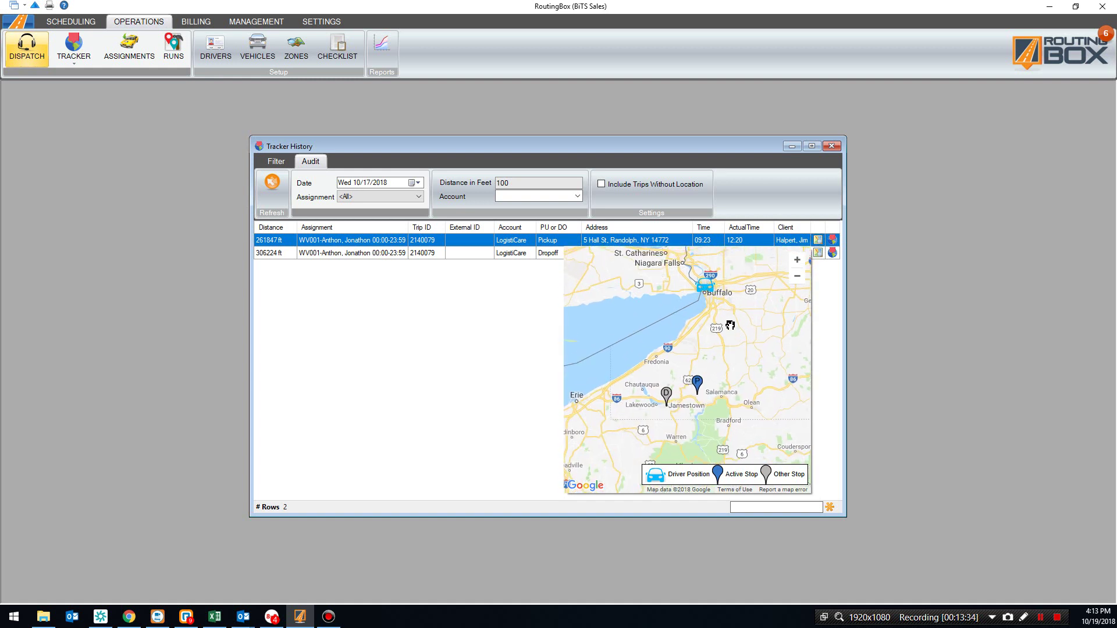
{"action": "left_click_drag", "start_coordinate": [730, 325], "coordinate": [726, 343]}
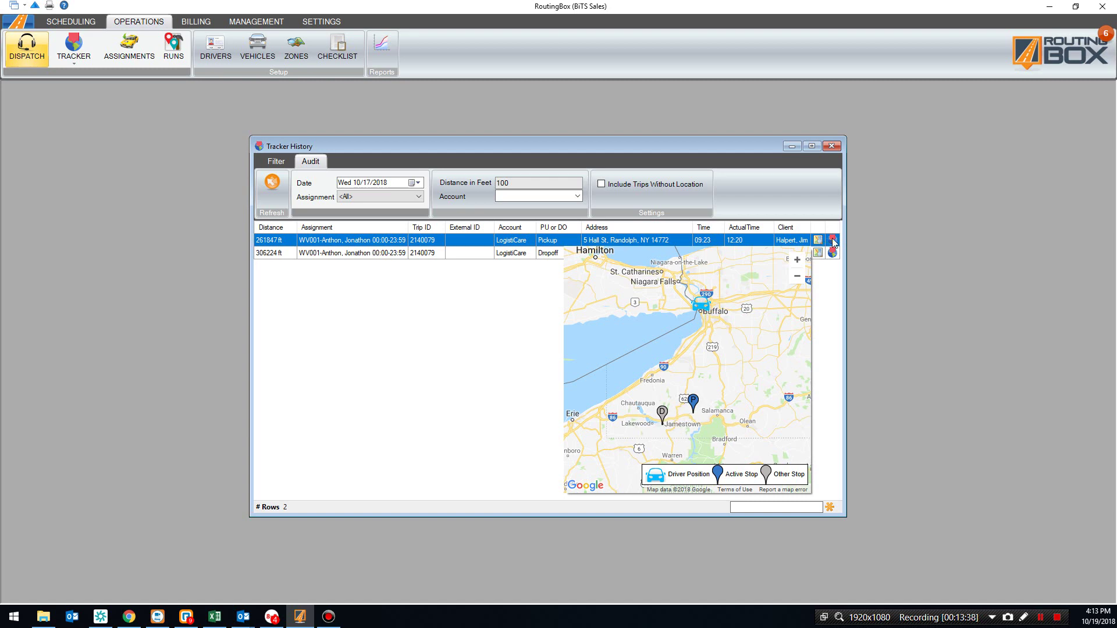
Examine the audited pickup's tracker history points around Main St and Huron St in Buffalo, and close the Tracker History window
{"action": "left_click", "coordinate": [832, 239]}
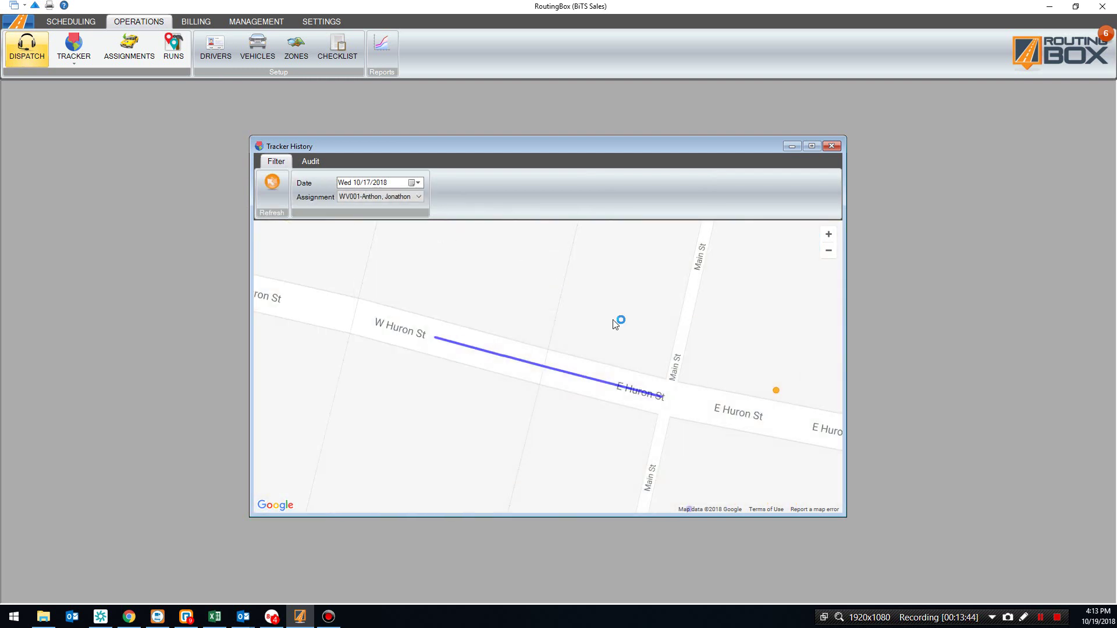
{"action": "scroll", "coordinate": [615, 324], "scroll_direction": "down", "scroll_amount": 3}
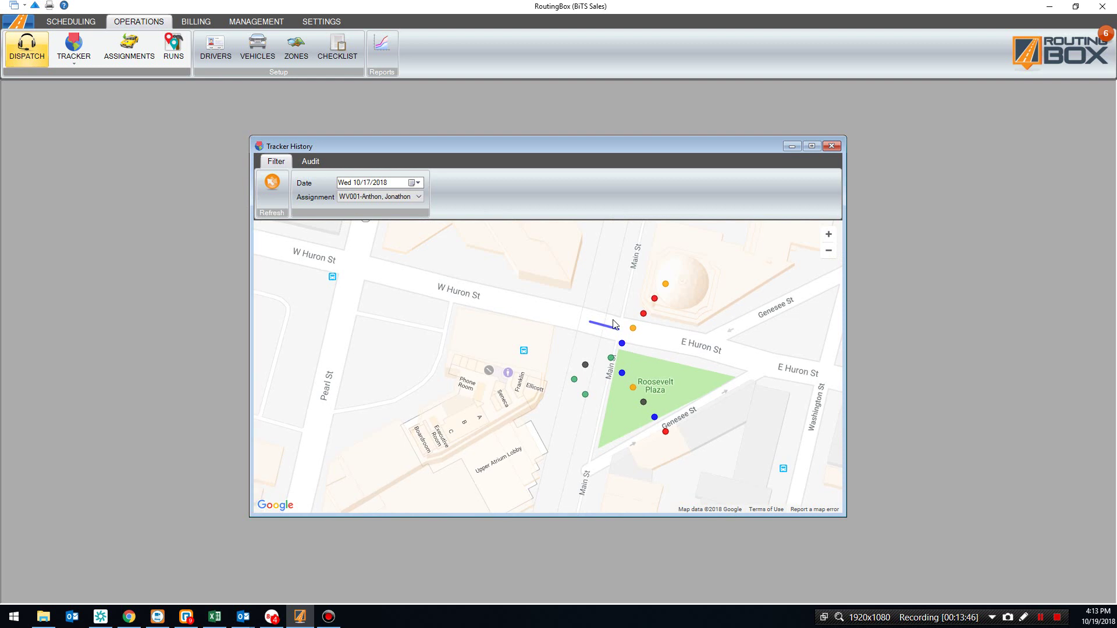
{"action": "scroll", "coordinate": [615, 325], "scroll_direction": "down", "scroll_amount": 2}
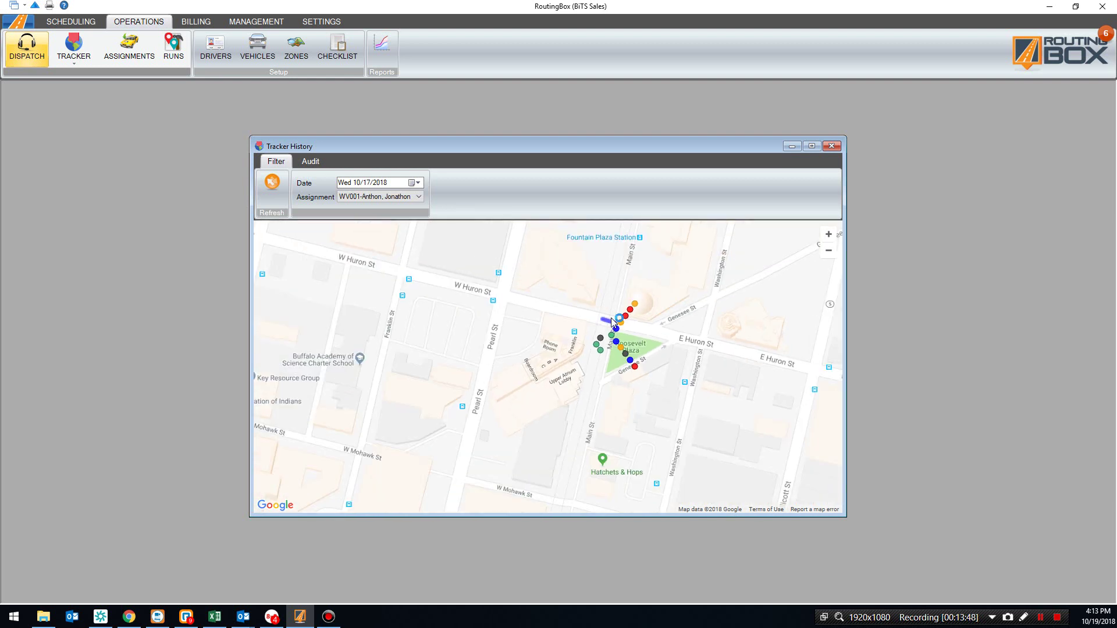
{"action": "scroll", "coordinate": [612, 323], "scroll_direction": "down", "scroll_amount": 1}
{"action": "scroll", "coordinate": [646, 329], "scroll_direction": "up", "scroll_amount": 1}
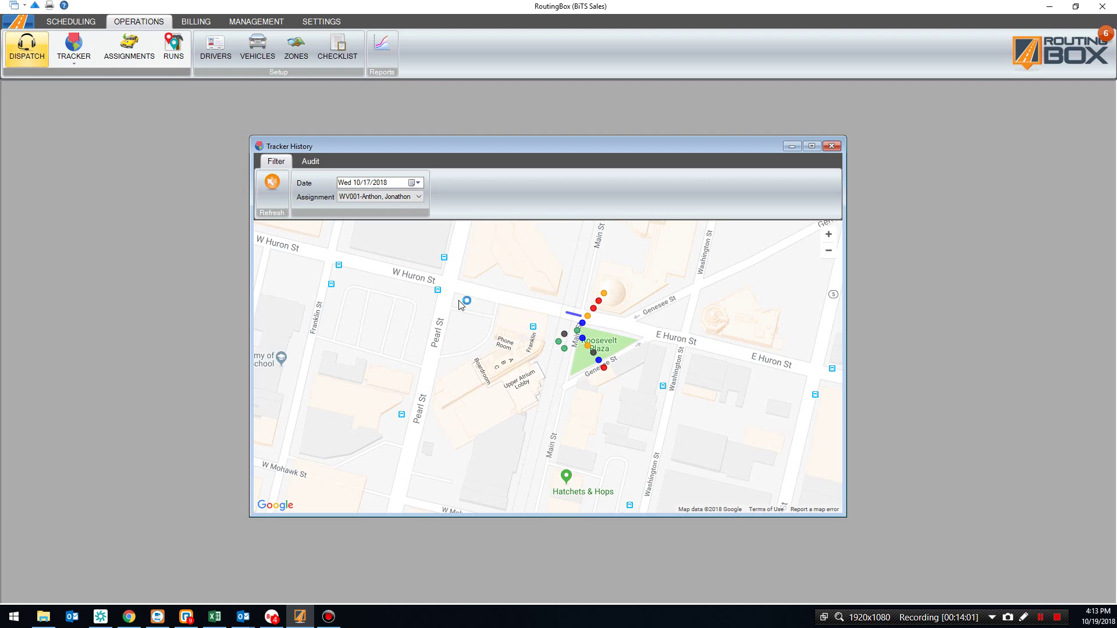
{"action": "scroll", "coordinate": [460, 305], "scroll_direction": "down", "scroll_amount": 3}
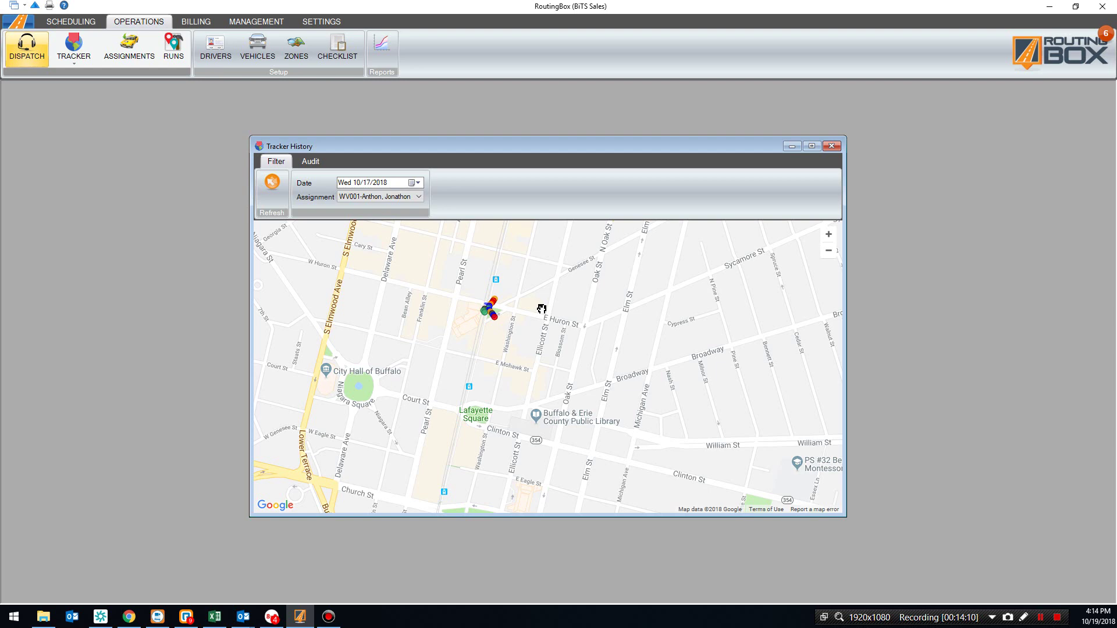
{"action": "scroll", "coordinate": [486, 309], "scroll_direction": "up", "scroll_amount": 2}
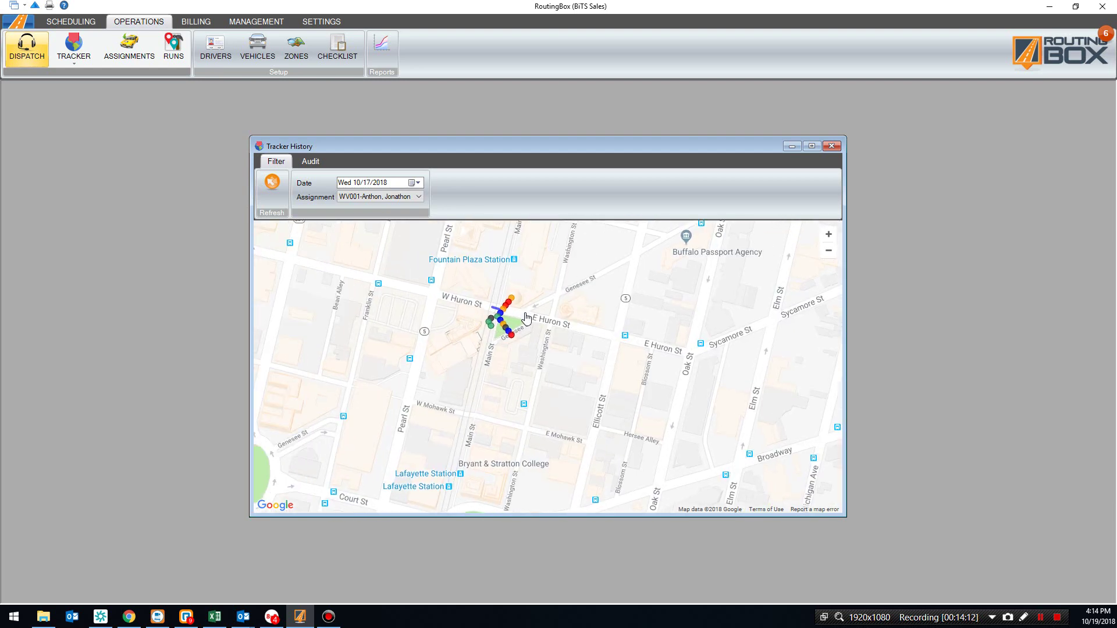
{"action": "left_click_drag", "start_coordinate": [546, 317], "coordinate": [612, 327]}
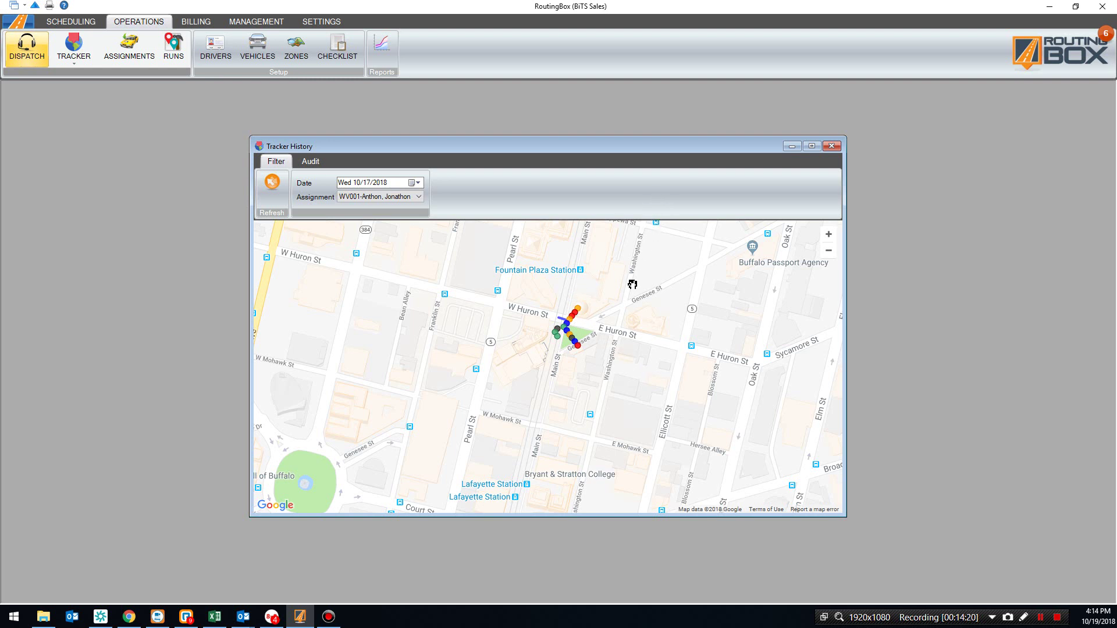
{"action": "left_click", "coordinate": [832, 146]}
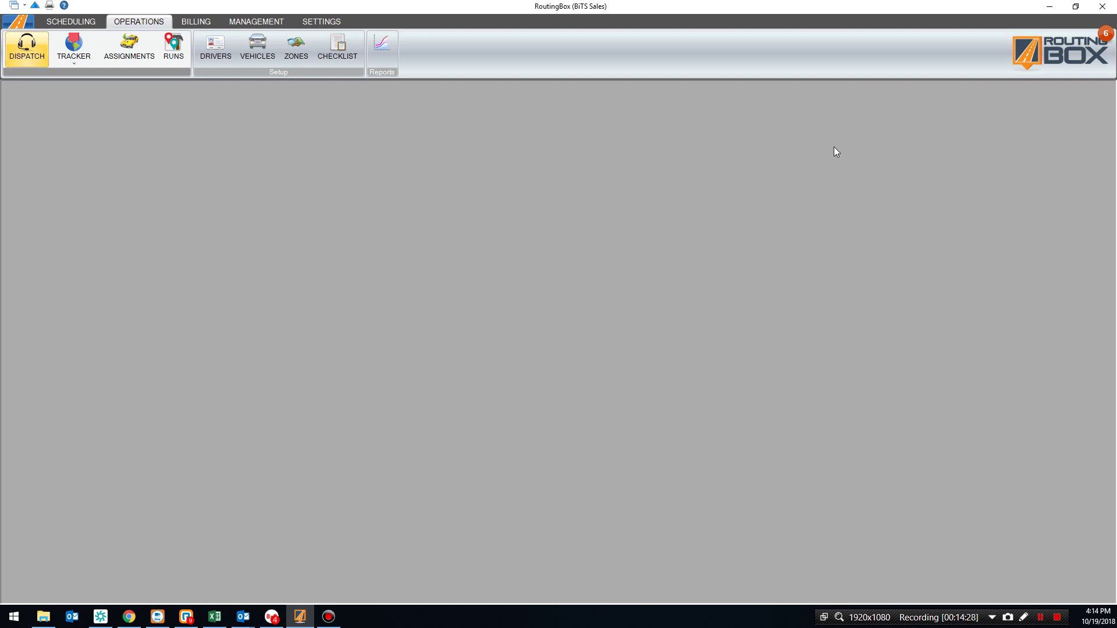